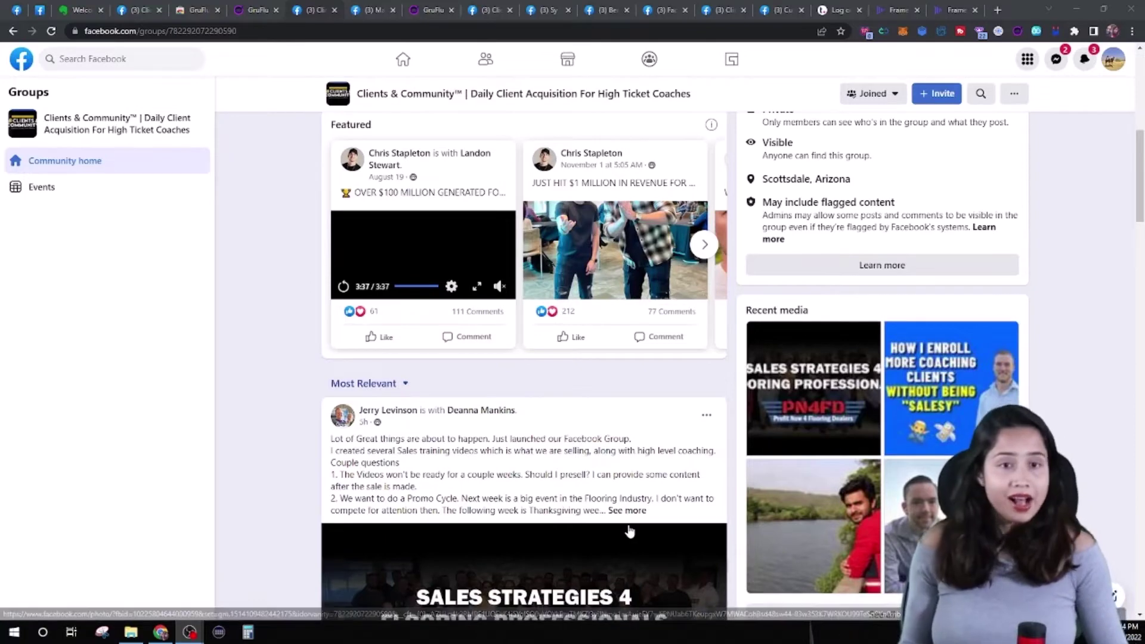
Examine the posts and comments in the Clients & Community group feed, from the featured posts to the paid ads versus organic leads question.
scroll(614, 540, "down", 6)
scroll(611, 525, "down", 8)
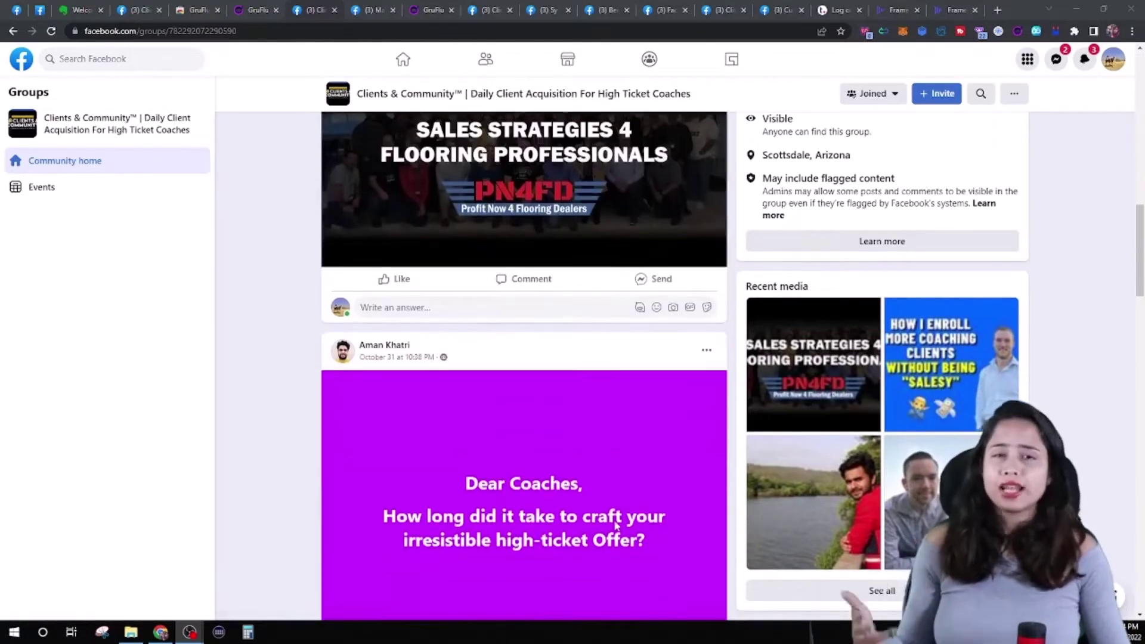
scroll(615, 528, "down", 2)
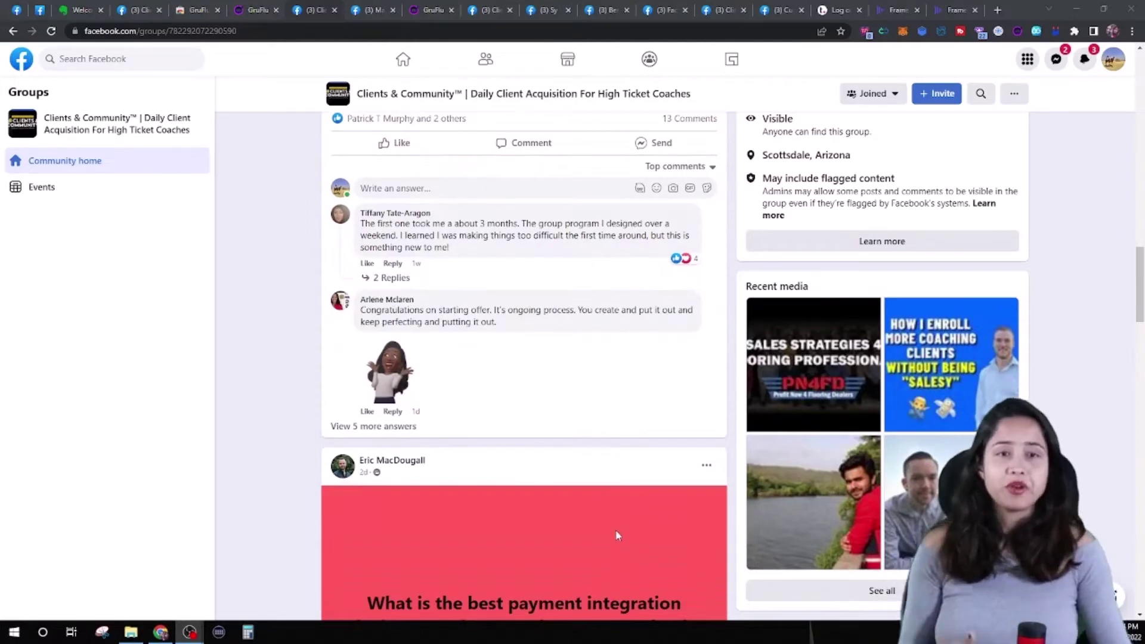
scroll(616, 535, "down", 3)
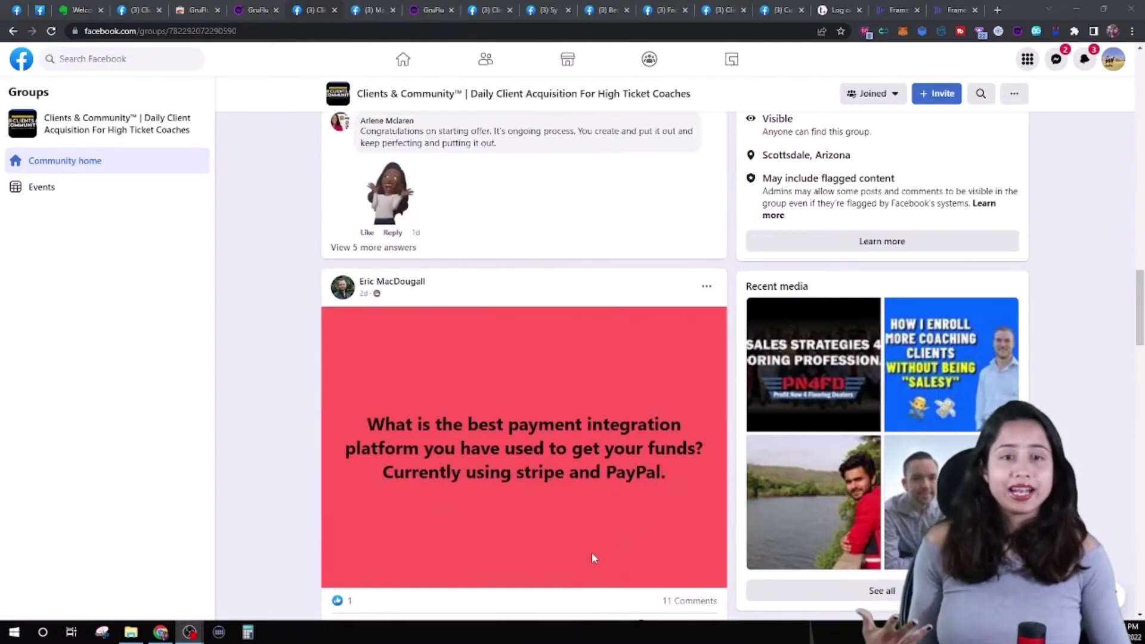
scroll(594, 549, "down", 5)
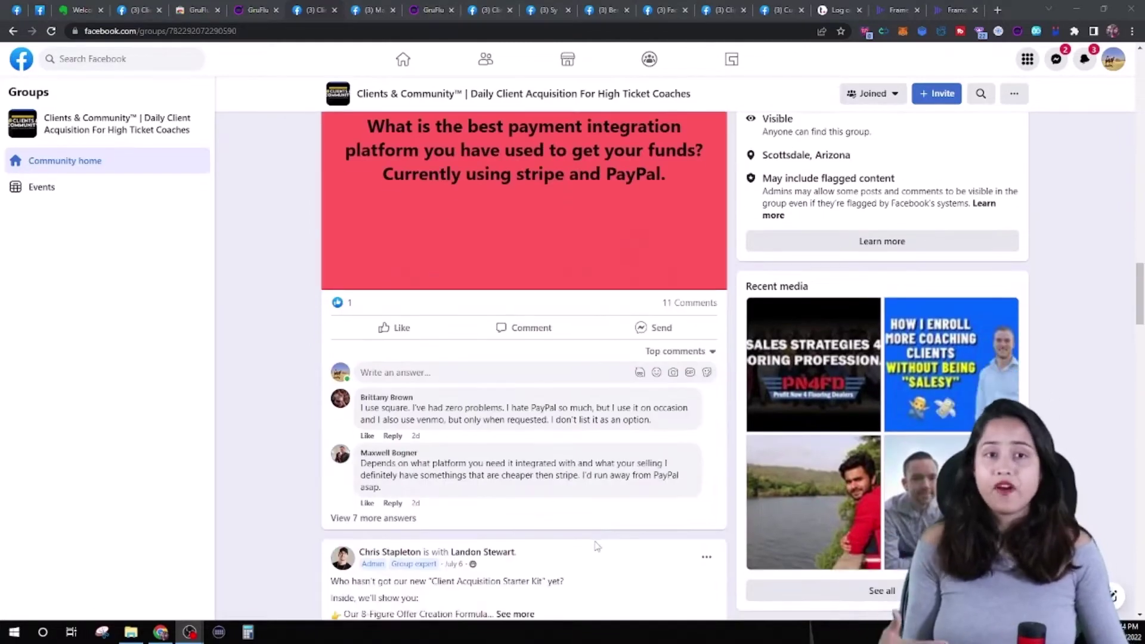
scroll(597, 545, "down", 2)
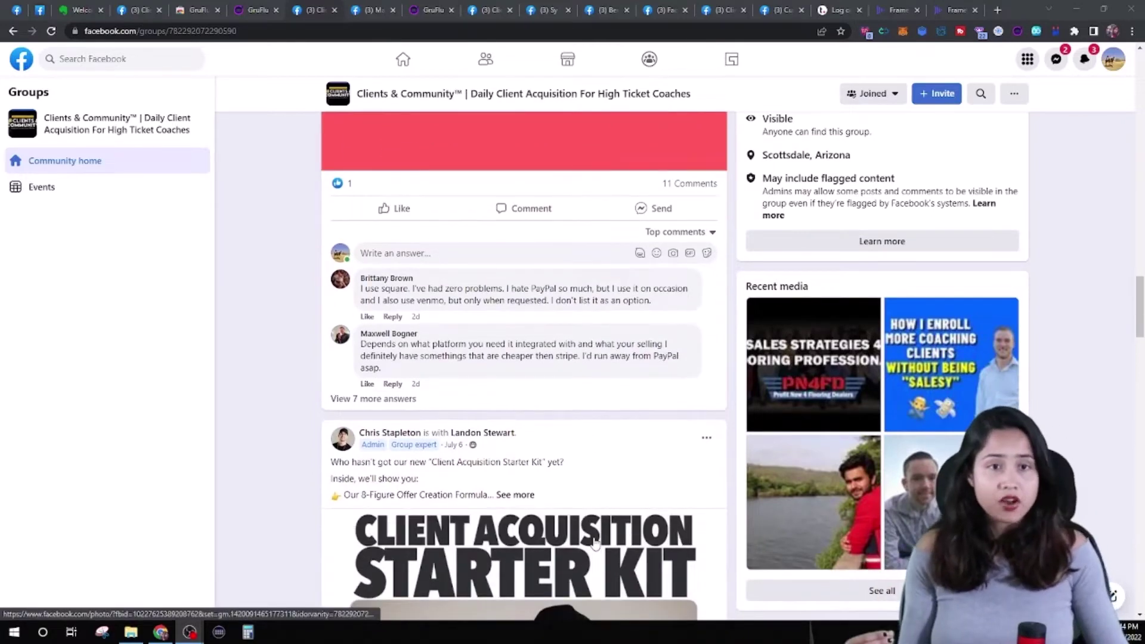
scroll(594, 542, "down", 5)
scroll(590, 540, "down", 7)
scroll(591, 538, "down", 3)
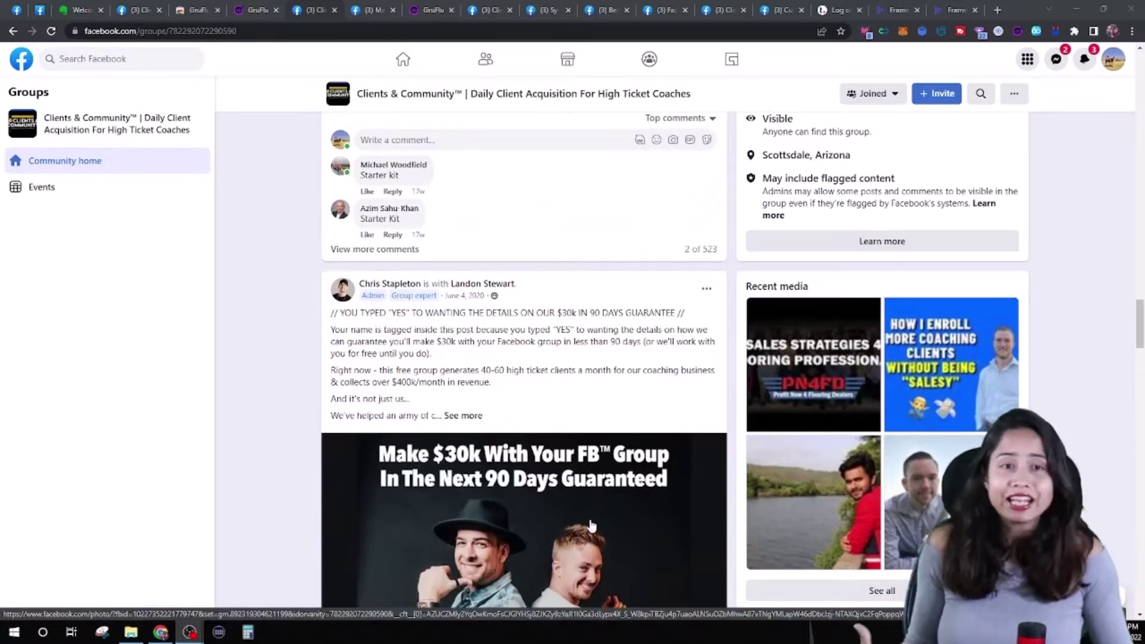
scroll(589, 527, "down", 6)
scroll(561, 465, "down", 9)
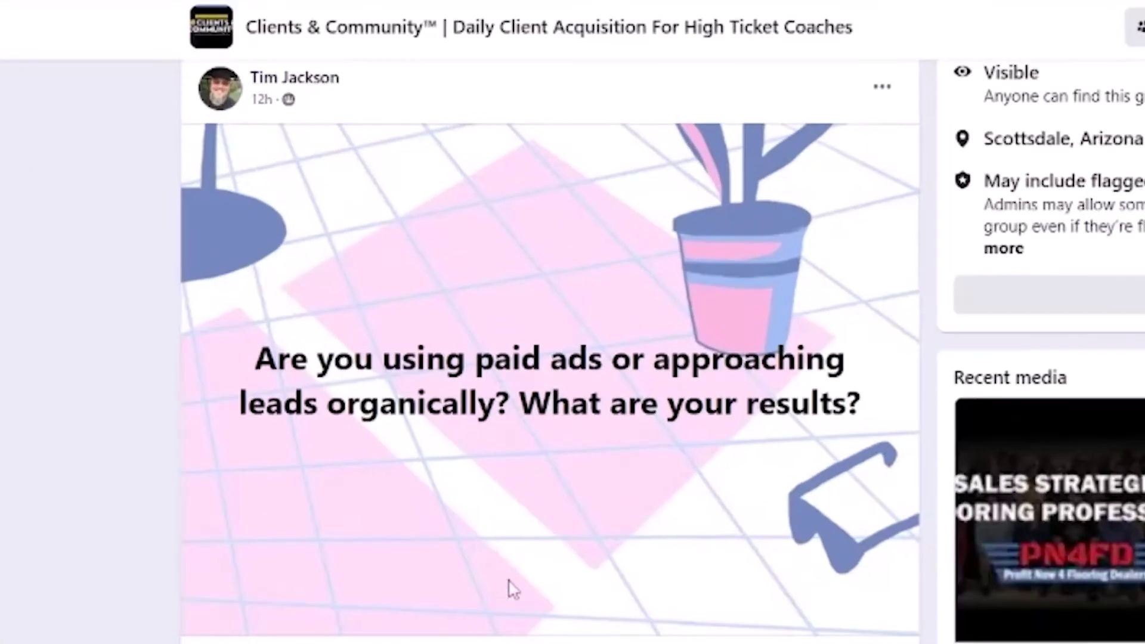
scroll(512, 590, "down", 6)
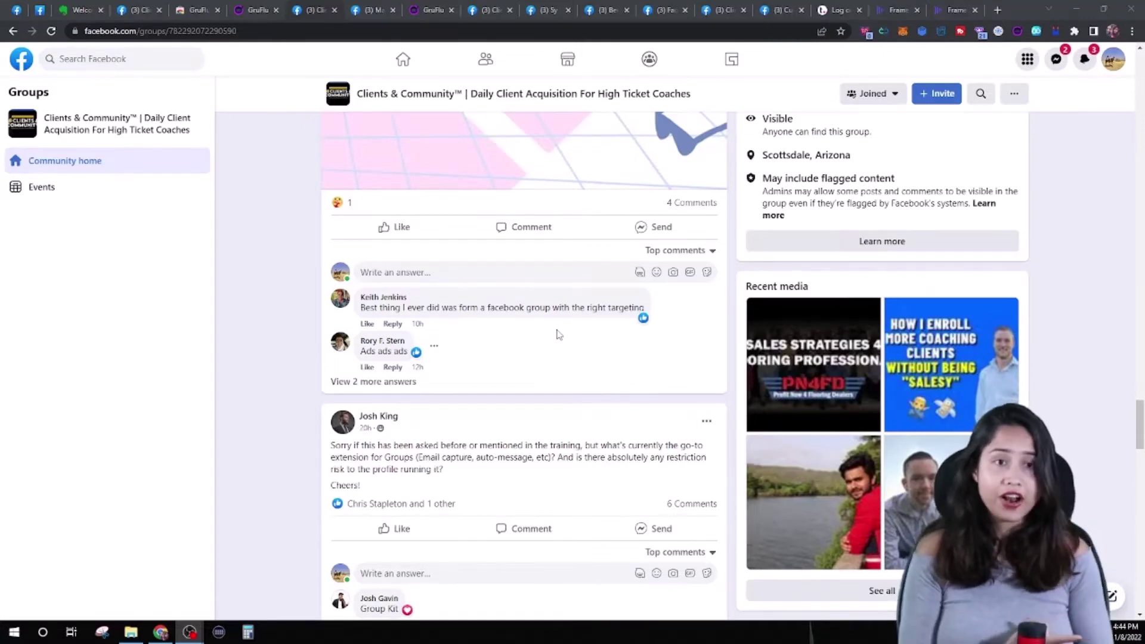
Review the feed back up through the Client Acquisition Starter Kit, payment platform and high-ticket offer posts, checking their engagement.
scroll(559, 334, "up", 10)
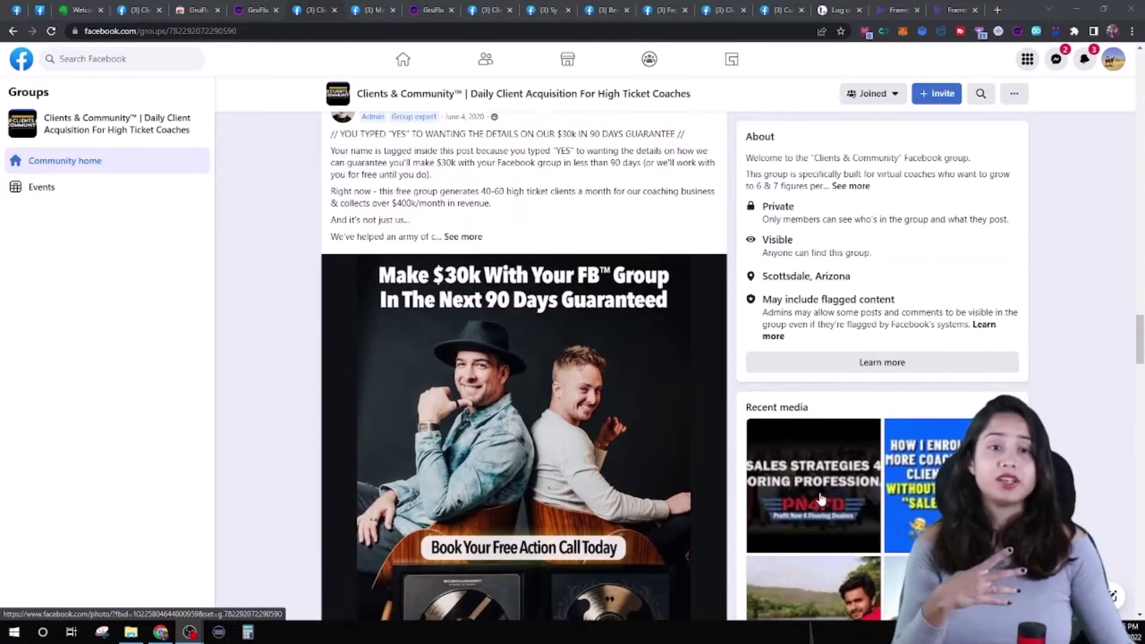
scroll(822, 498, "up", 8)
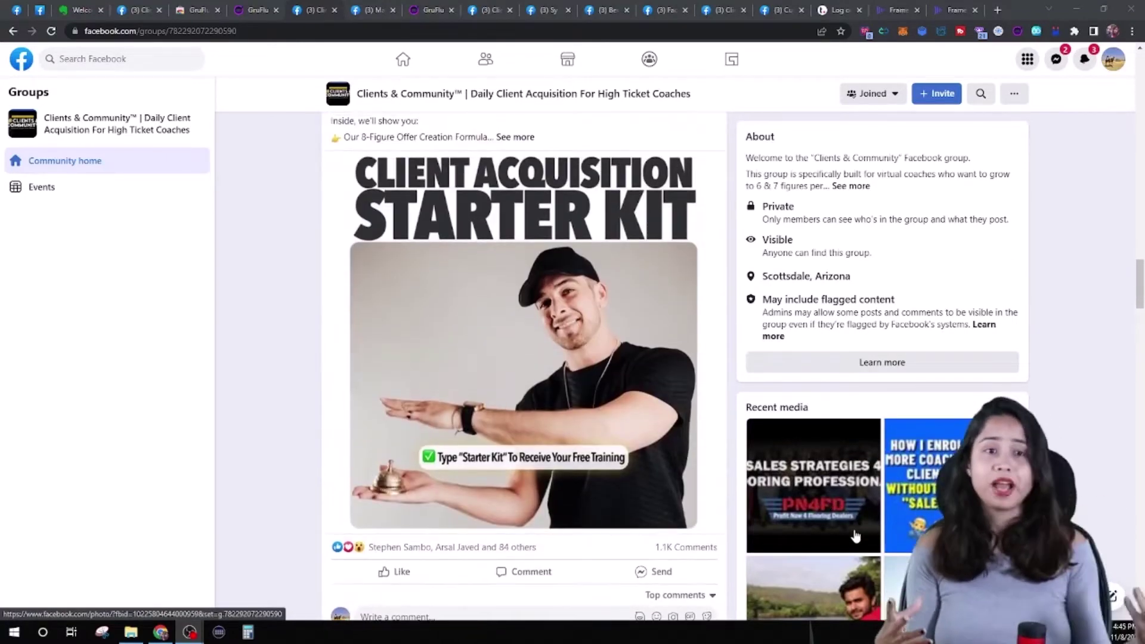
scroll(856, 537, "up", 10)
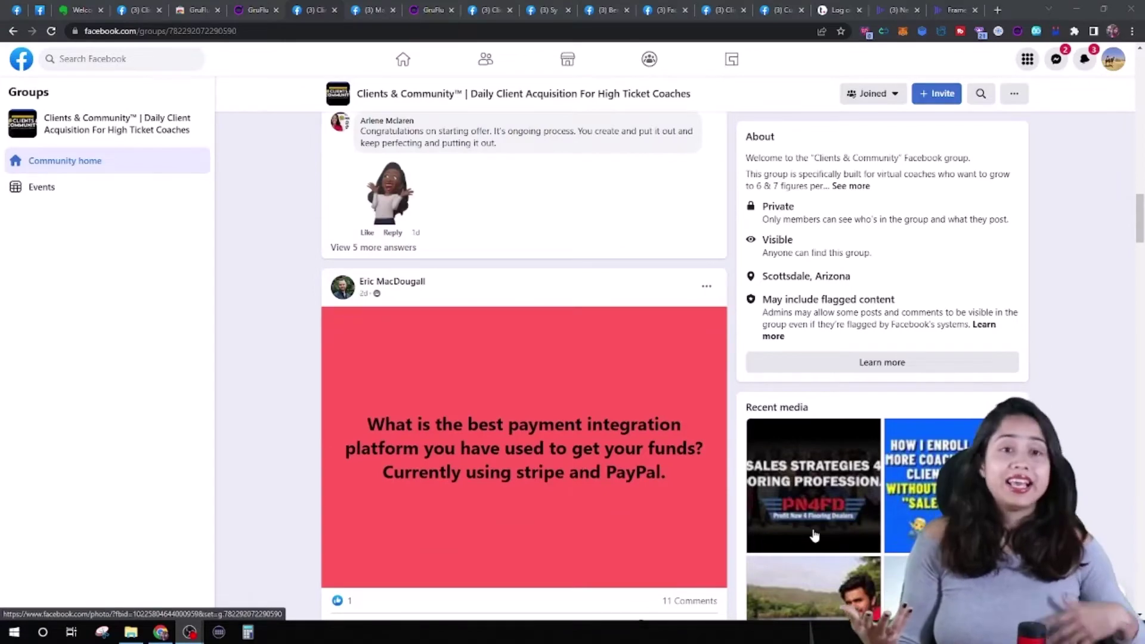
scroll(796, 511, "up", 2)
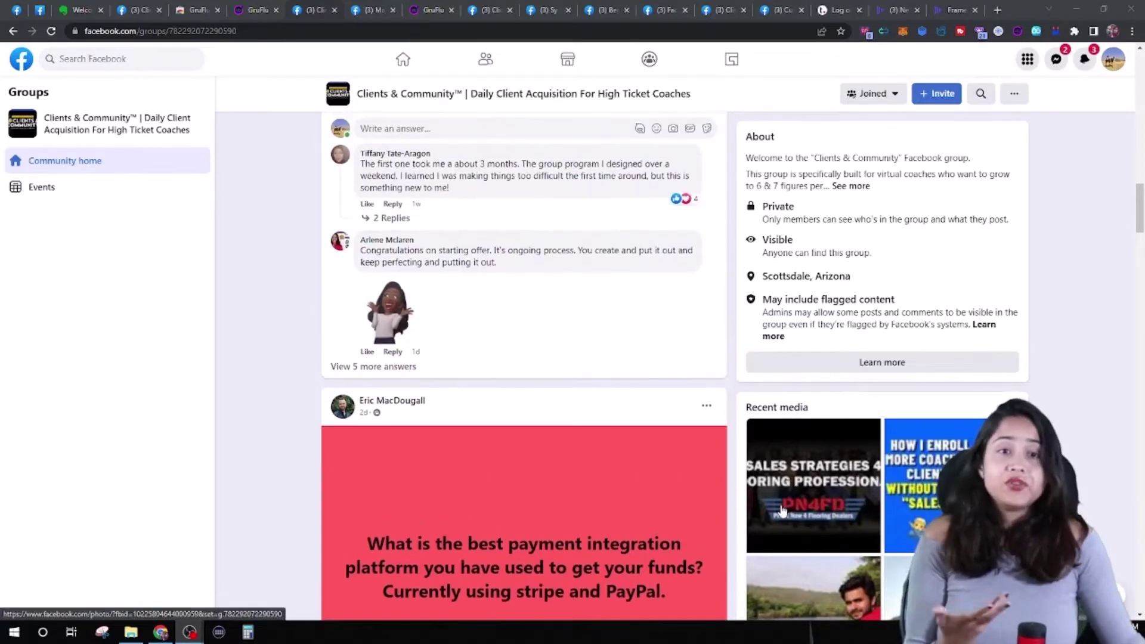
scroll(719, 489, "up", 7)
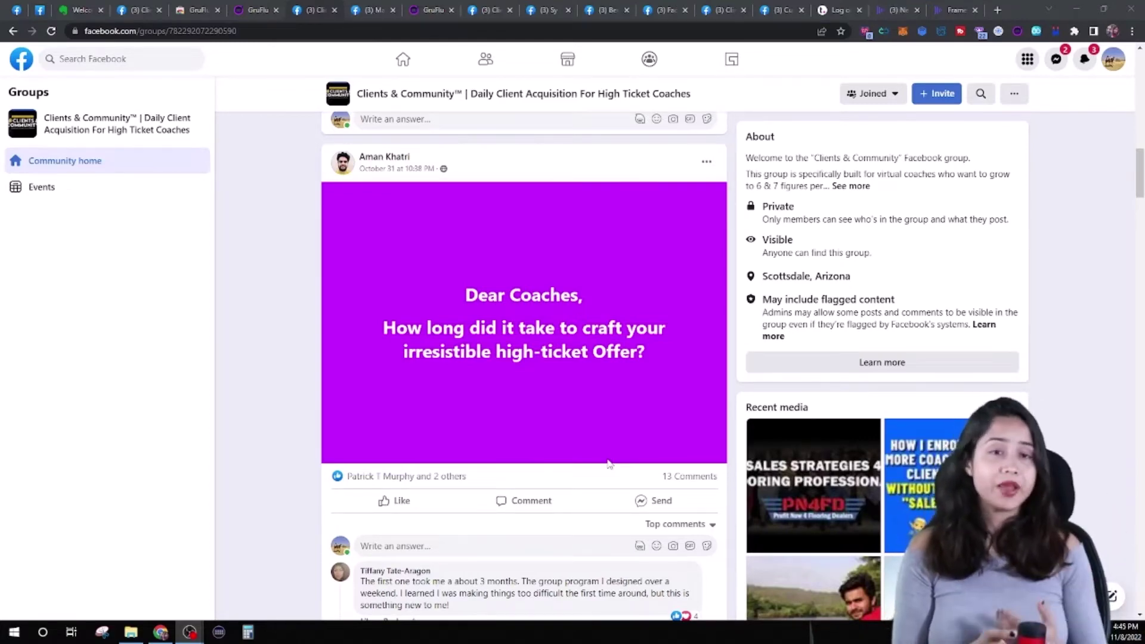
scroll(530, 484, "up", 4)
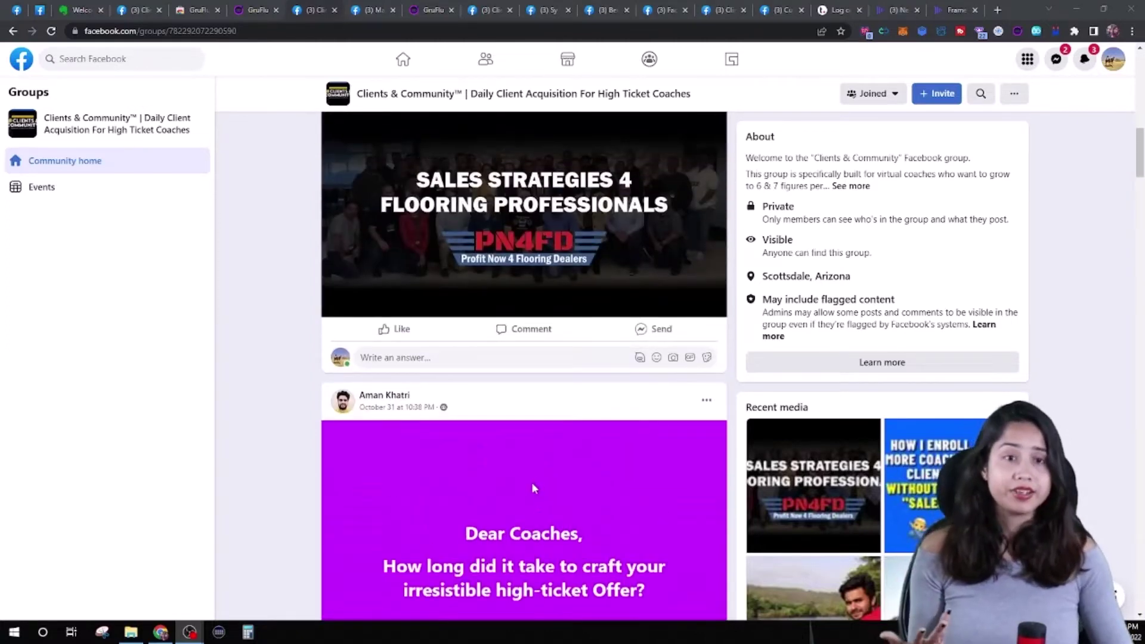
scroll(537, 476, "up", 3)
scroll(560, 493, "up", 10)
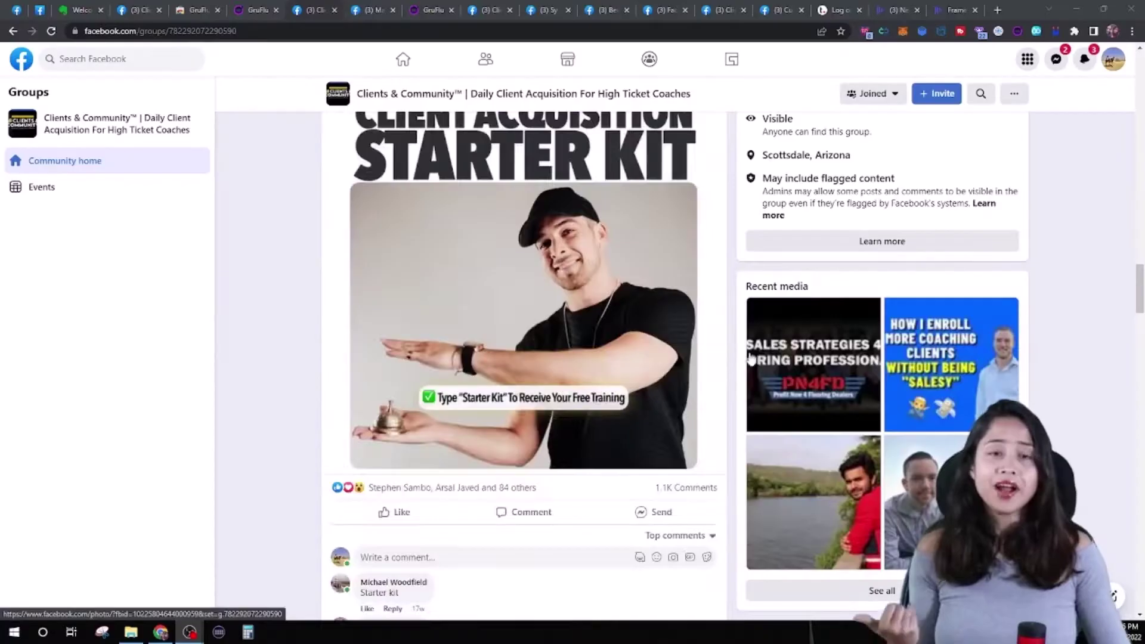
Examine the group's older posts, including the Ad Hotseat giveaway, the October revenue post and the free sales training offer.
scroll(718, 385, "down", 15)
scroll(718, 385, "down", 15)
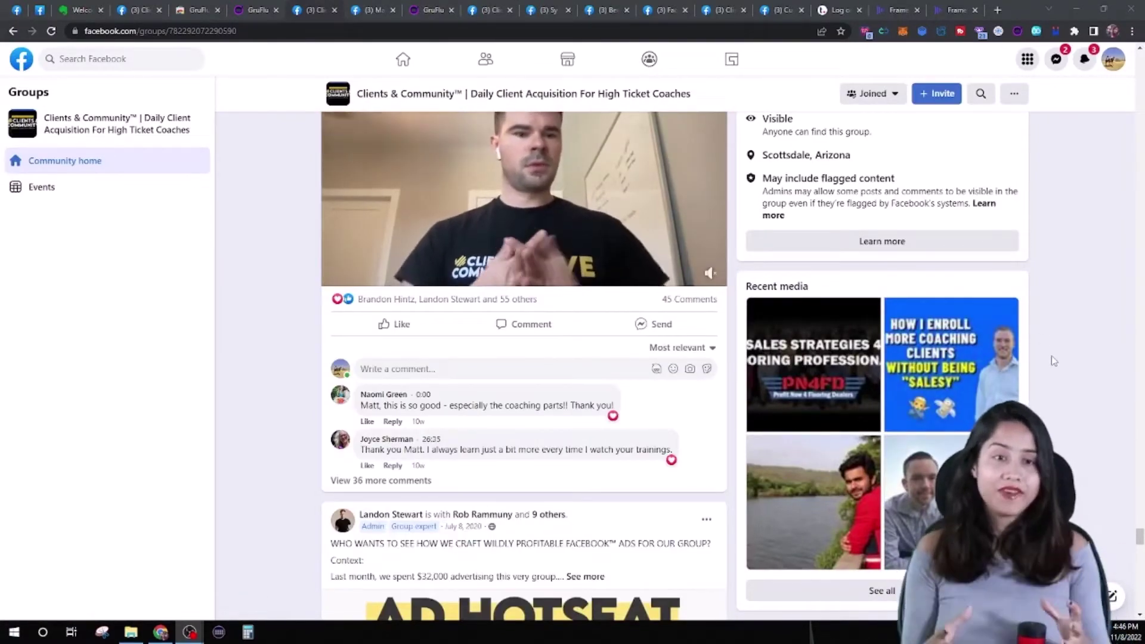
scroll(850, 422, "down", 3)
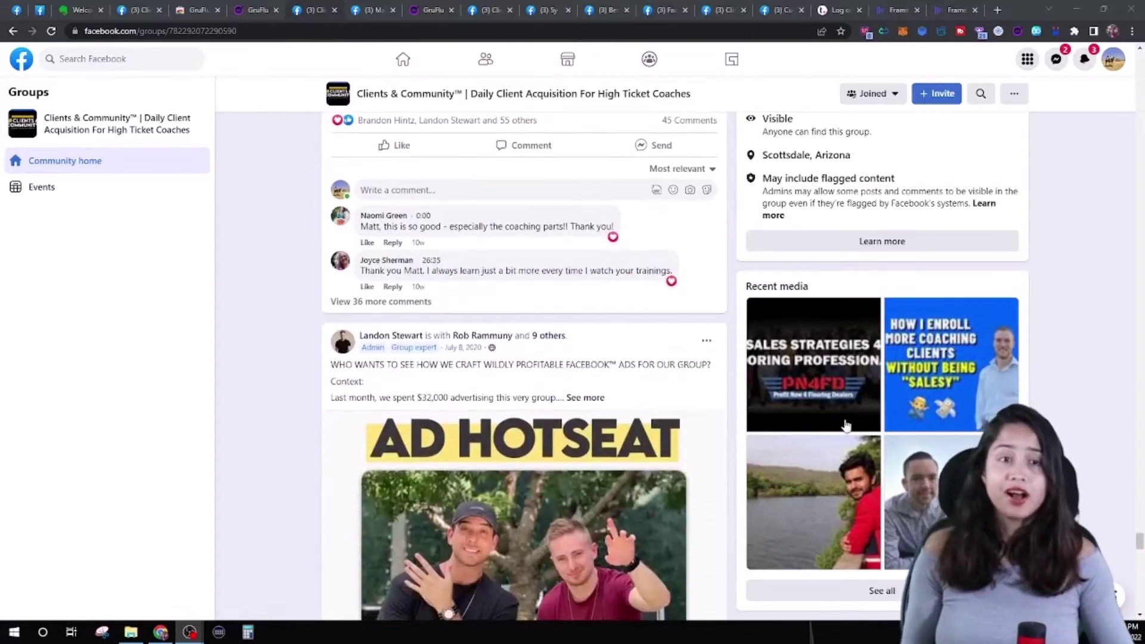
scroll(850, 422, "down", 5)
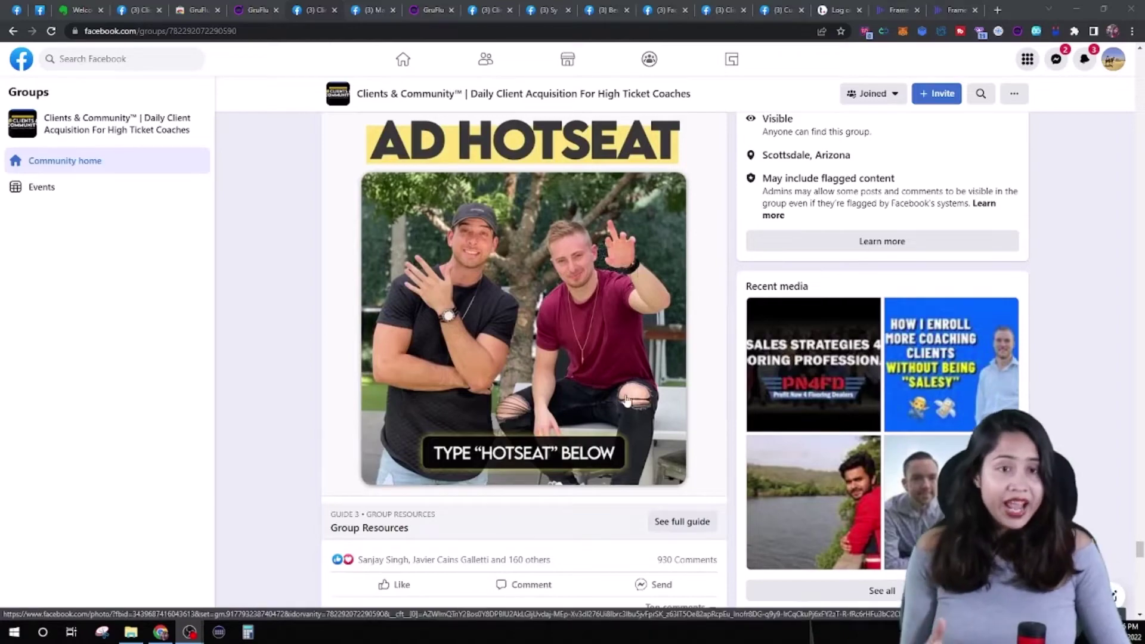
scroll(627, 399, "up", 15)
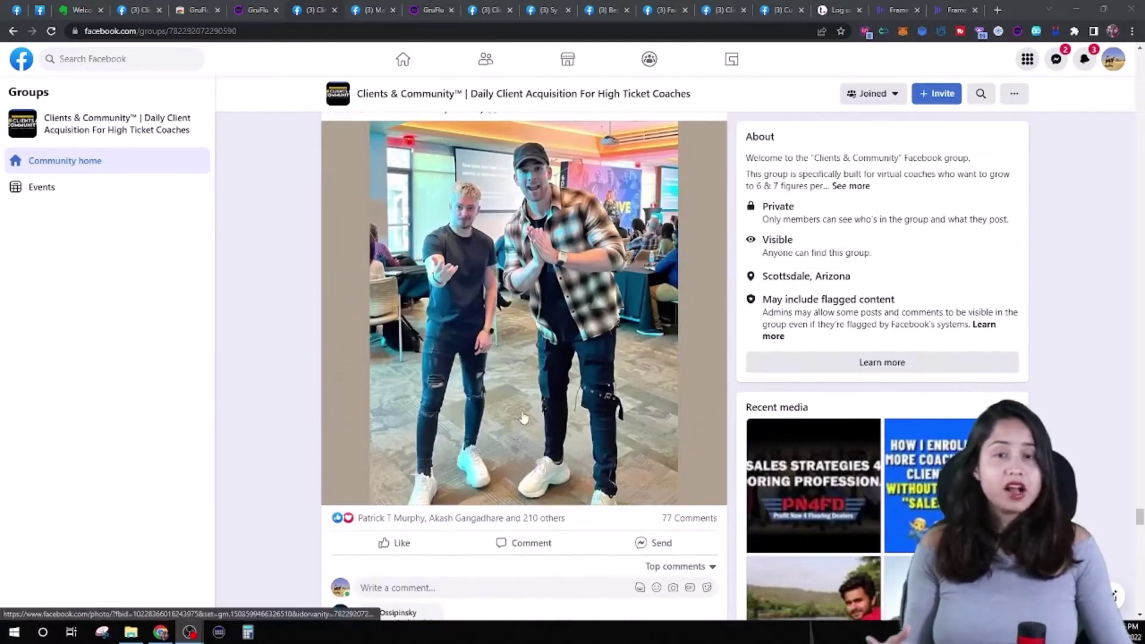
scroll(523, 418, "up", 8)
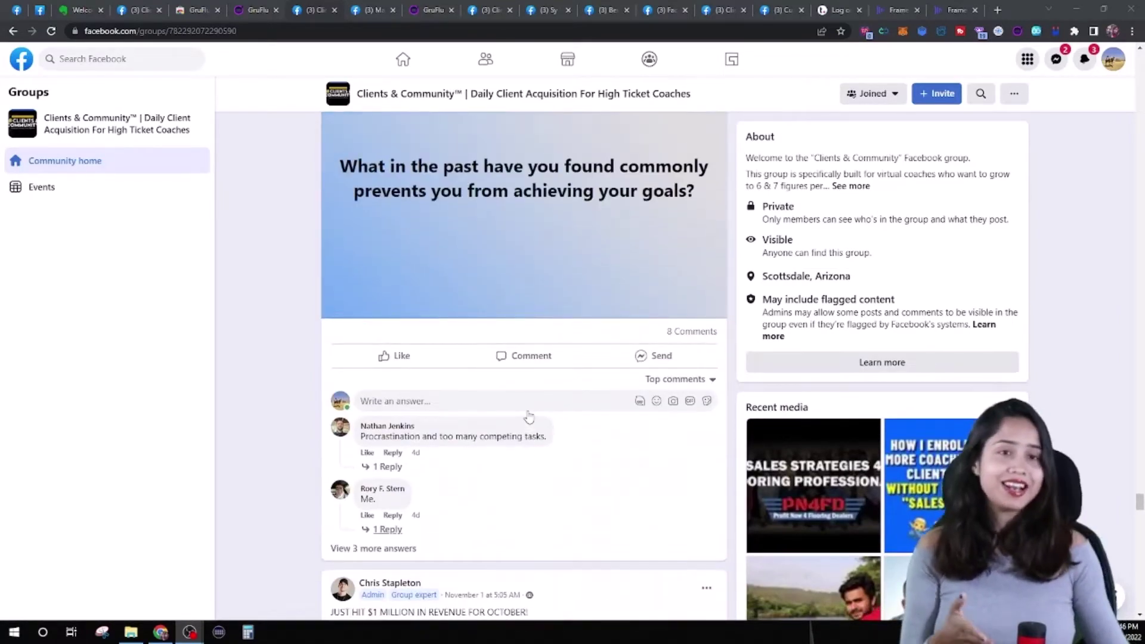
scroll(567, 430, "up", 8)
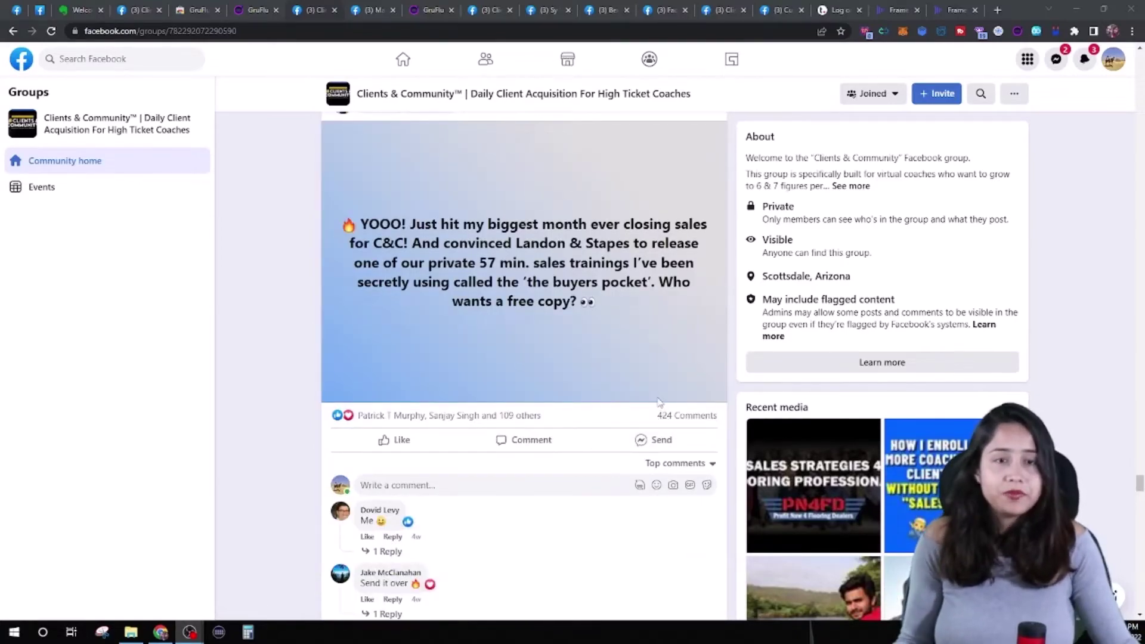
Examine the member poll, the client win thread and the 90-day guarantee post, including their reactions and comments.
scroll(600, 418, "down", 5)
scroll(600, 459, "up", 16)
scroll(608, 448, "down", 20)
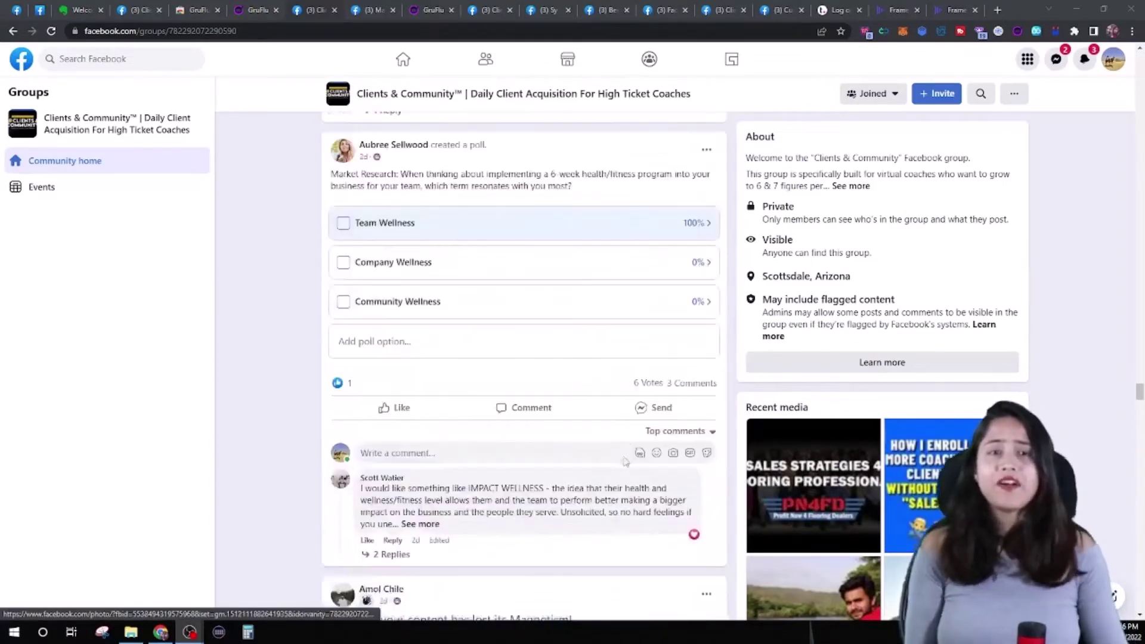
scroll(608, 454, "down", 20)
scroll(597, 444, "up", 20)
scroll(619, 440, "up", 20)
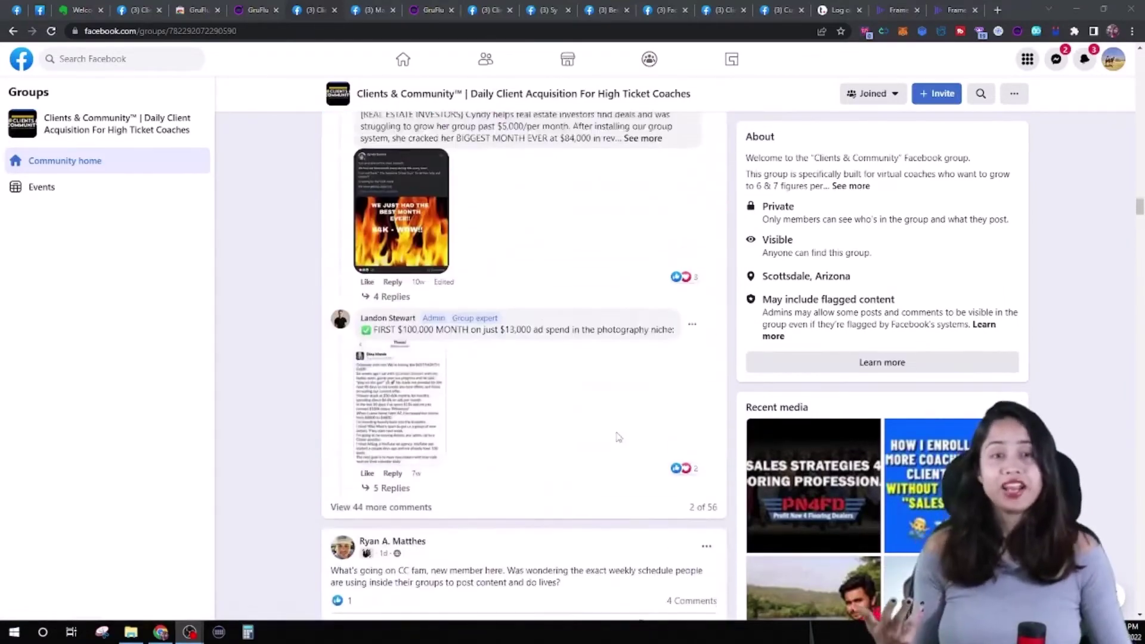
scroll(619, 438, "up", 5)
scroll(620, 434, "up", 8)
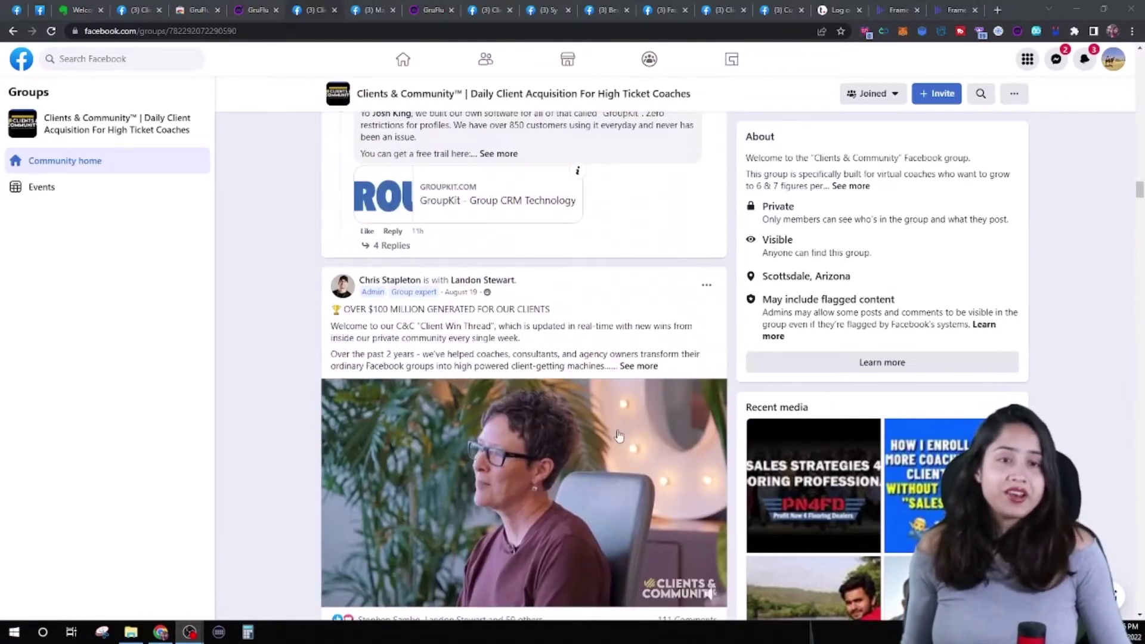
scroll(632, 431, "up", 20)
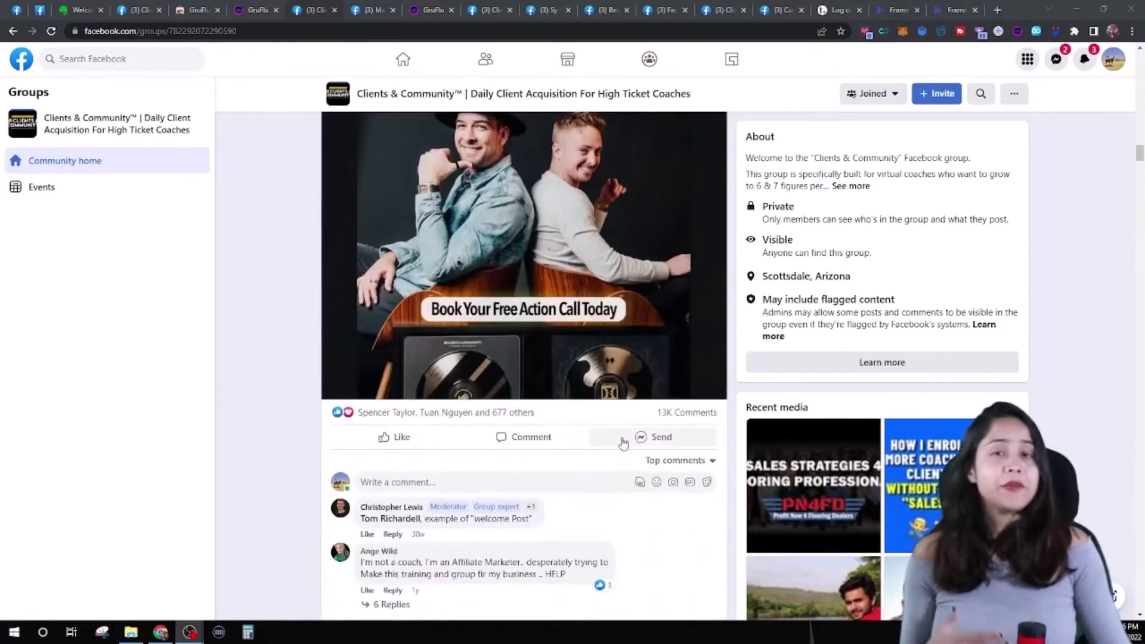
scroll(622, 443, "up", 6)
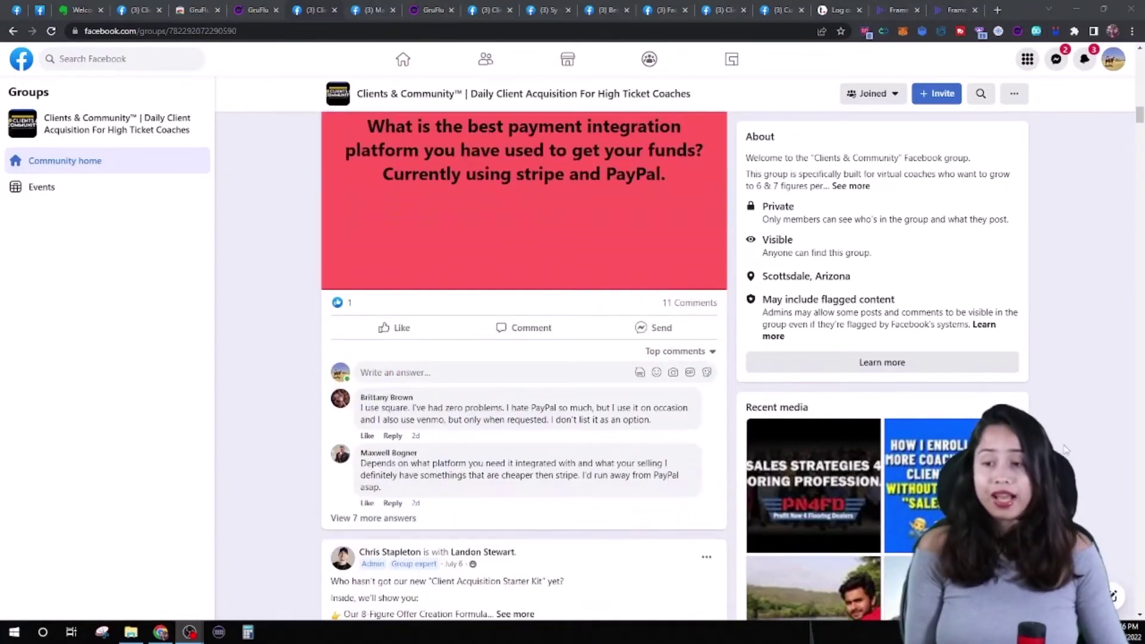
Open GruFlu on the group page, set the number of posts to 20 and start the scan.
left_click_drag(1139, 116, 1137, 75)
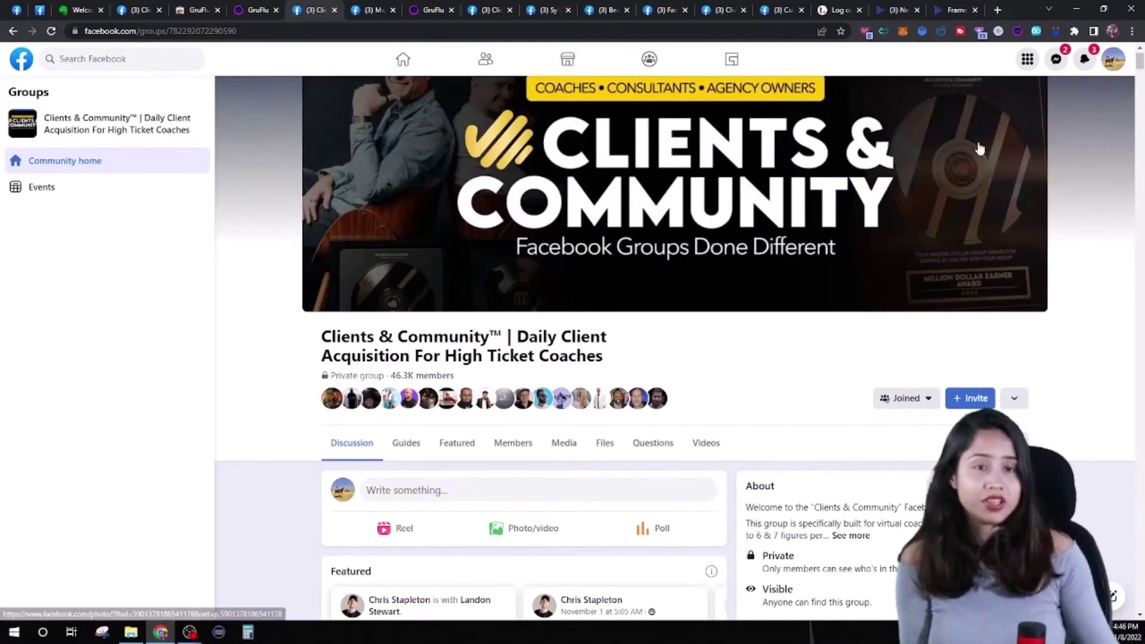
scroll(677, 264, "down", 7)
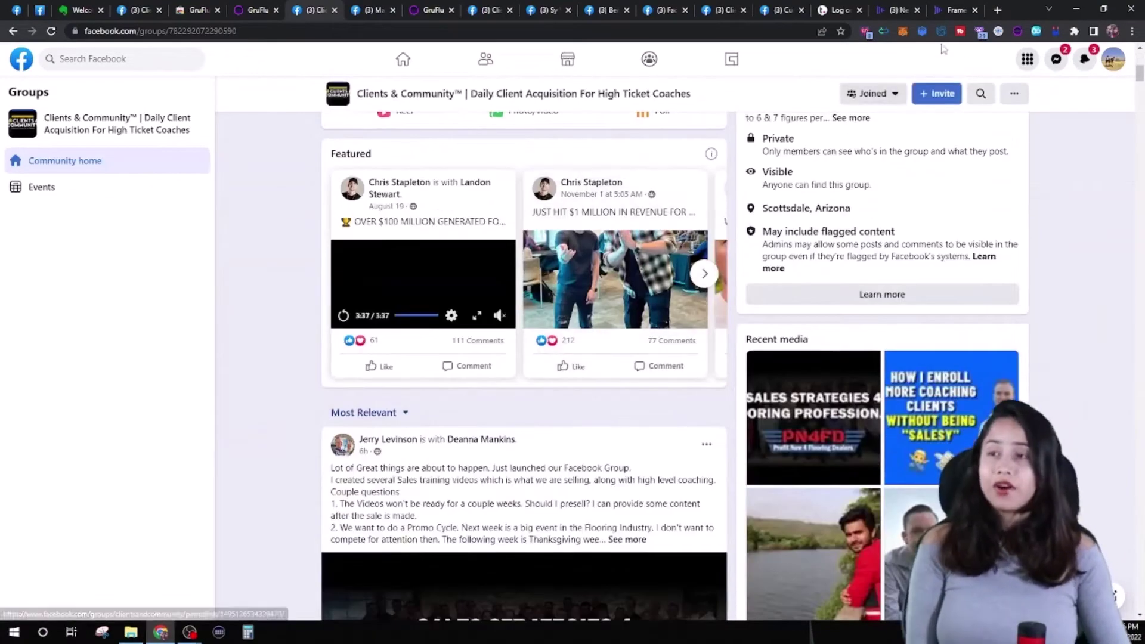
left_click(1017, 31)
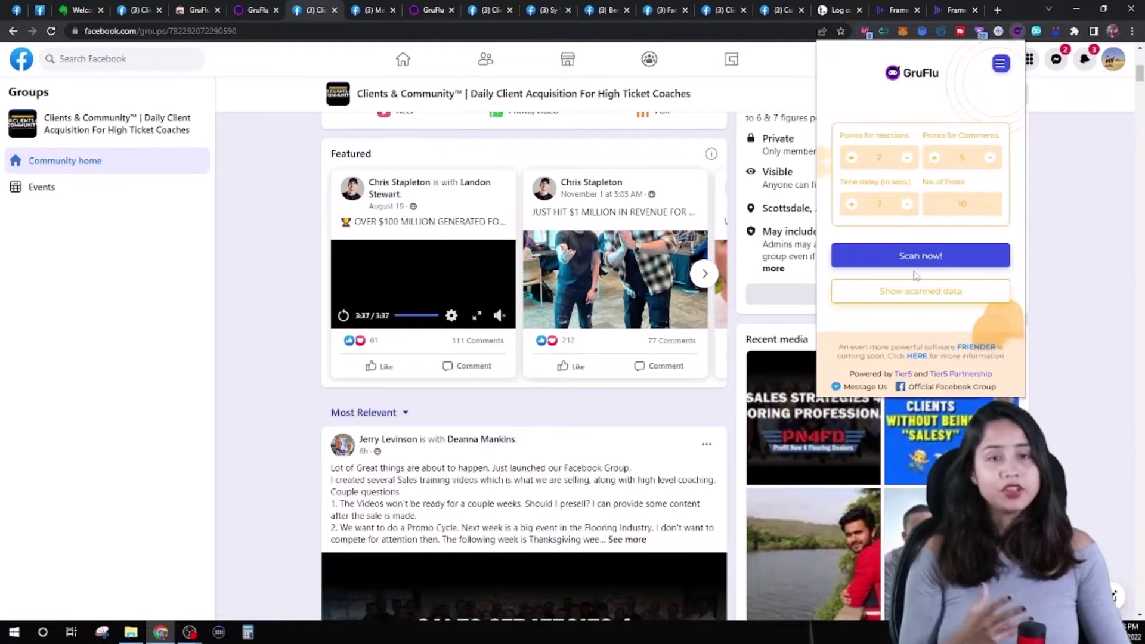
left_click(972, 205)
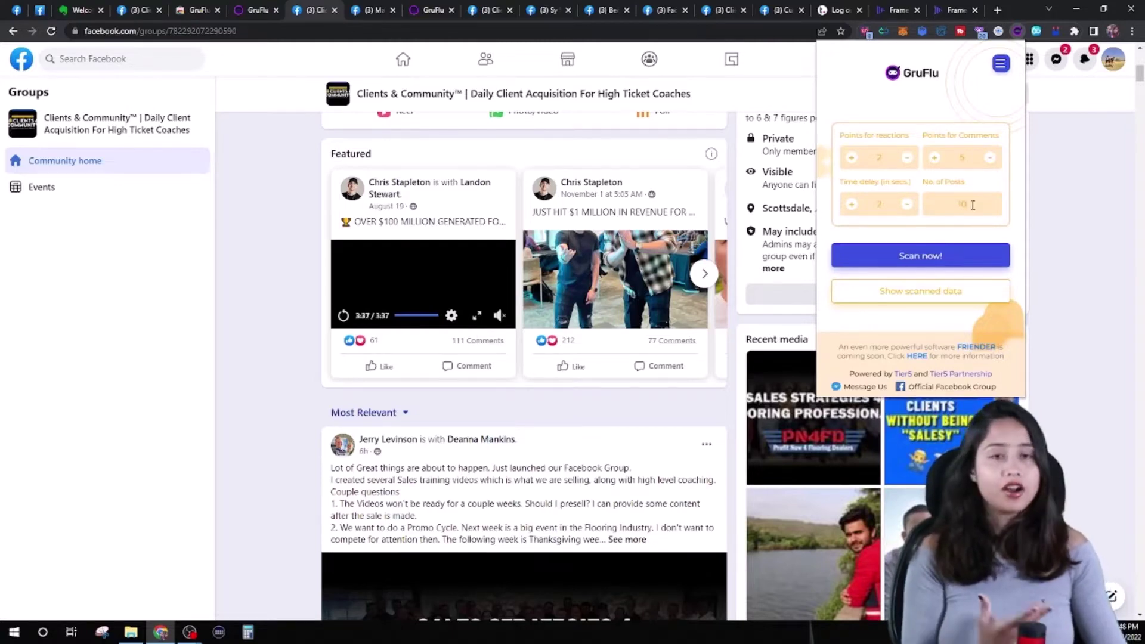
key("BackSpace")
type("2")
key("BackSpace")
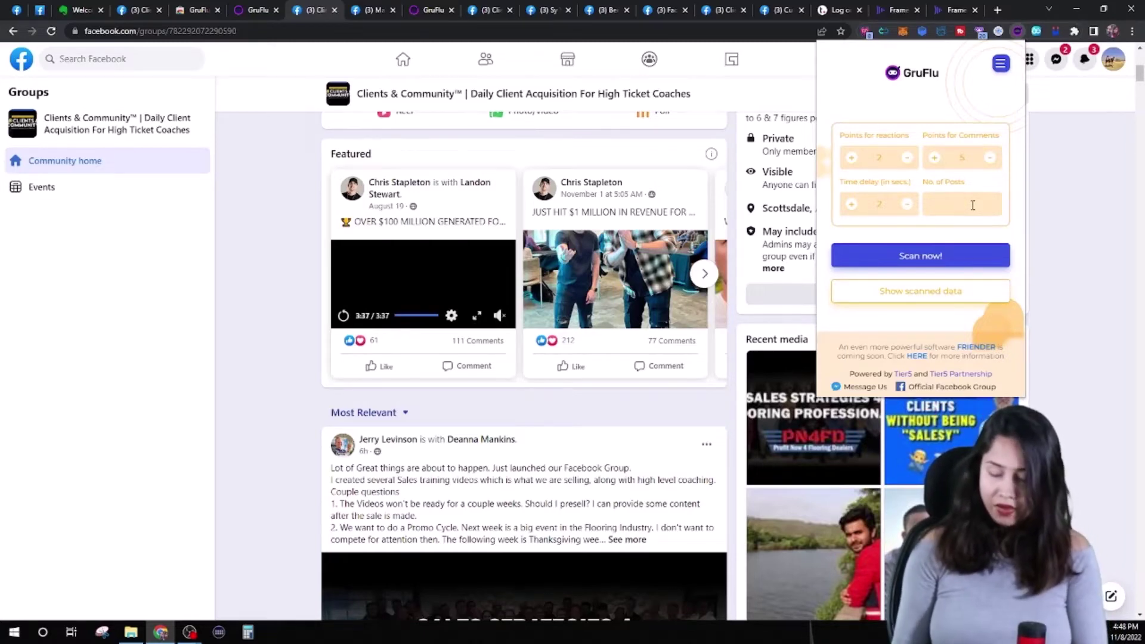
type("20")
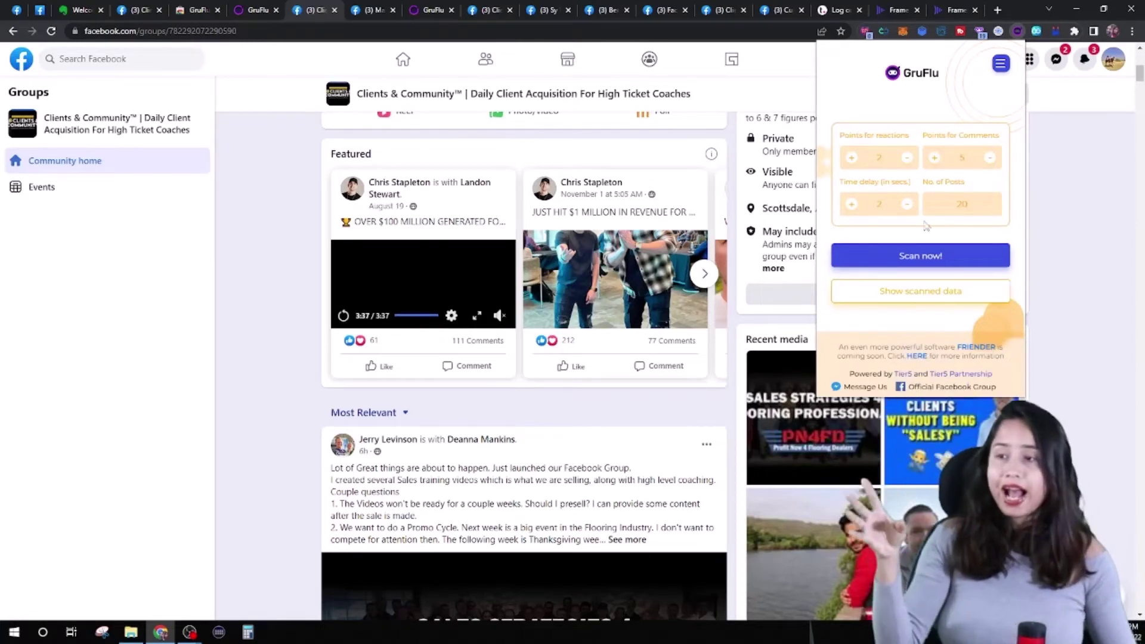
left_click(931, 257)
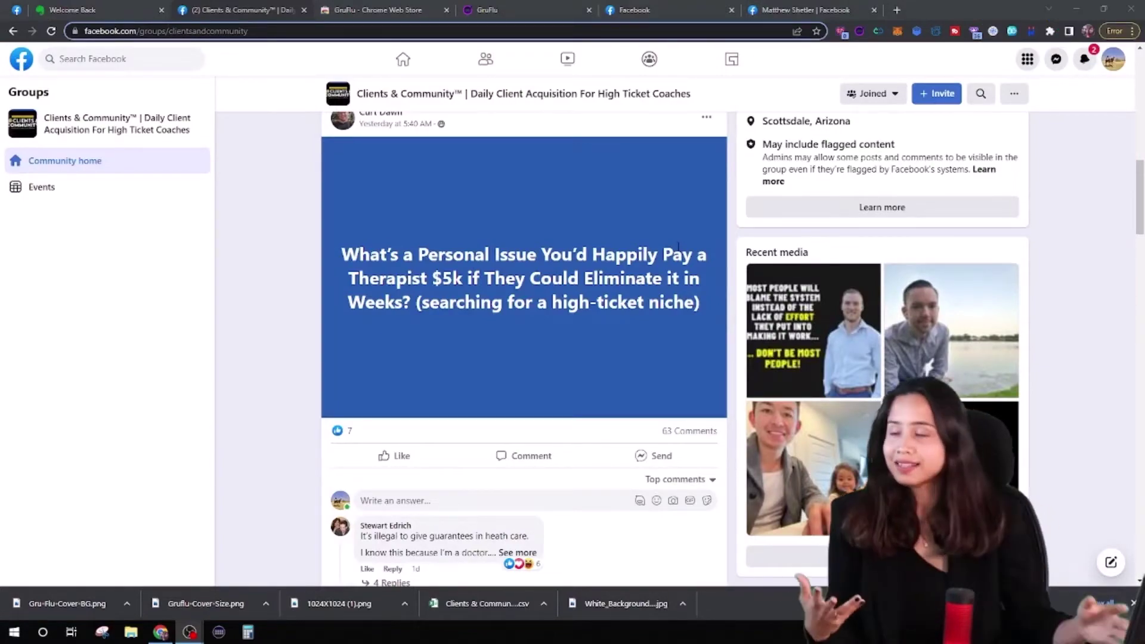
Open GruFlu's scanned data for the Clients & Community group and look over the top-ranked post.
scroll(519, 228, "up", 10)
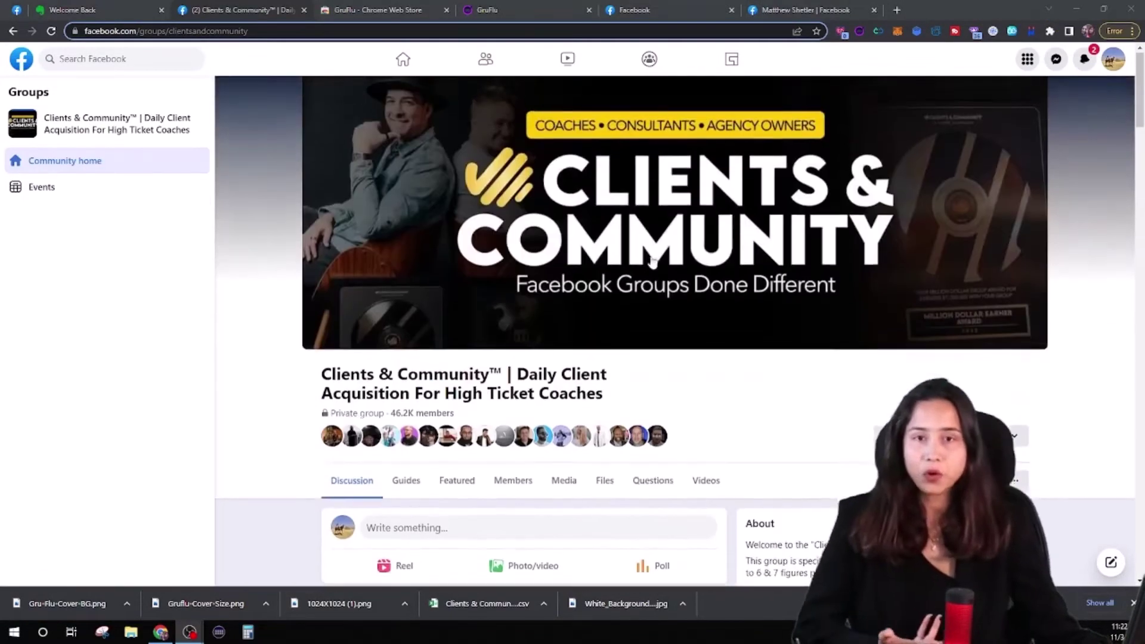
left_click(860, 31)
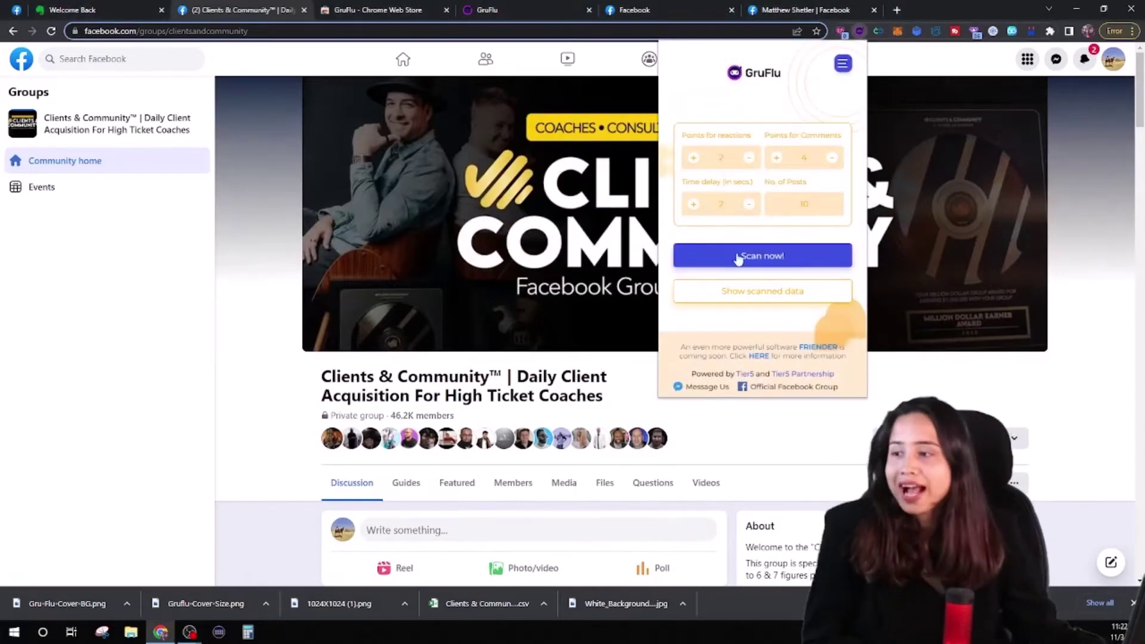
left_click(746, 302)
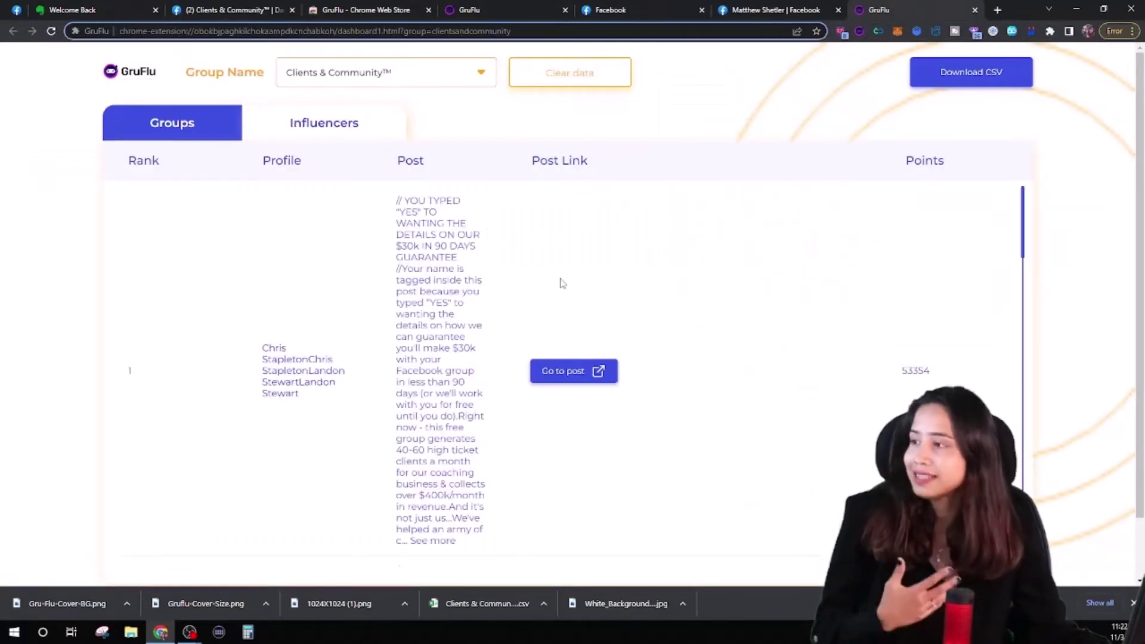
scroll(358, 307, "down", 2)
scroll(353, 334, "up", 2)
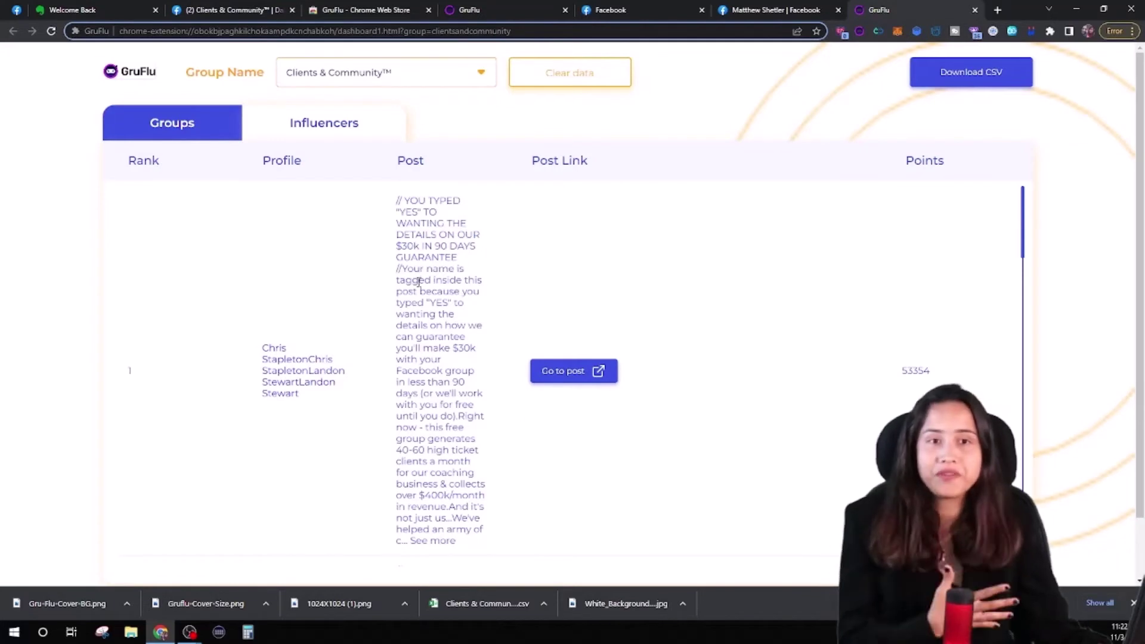
Show the influencer ranking, open the second-ranked influencer's Facebook profile and send a friend request.
left_click(343, 132)
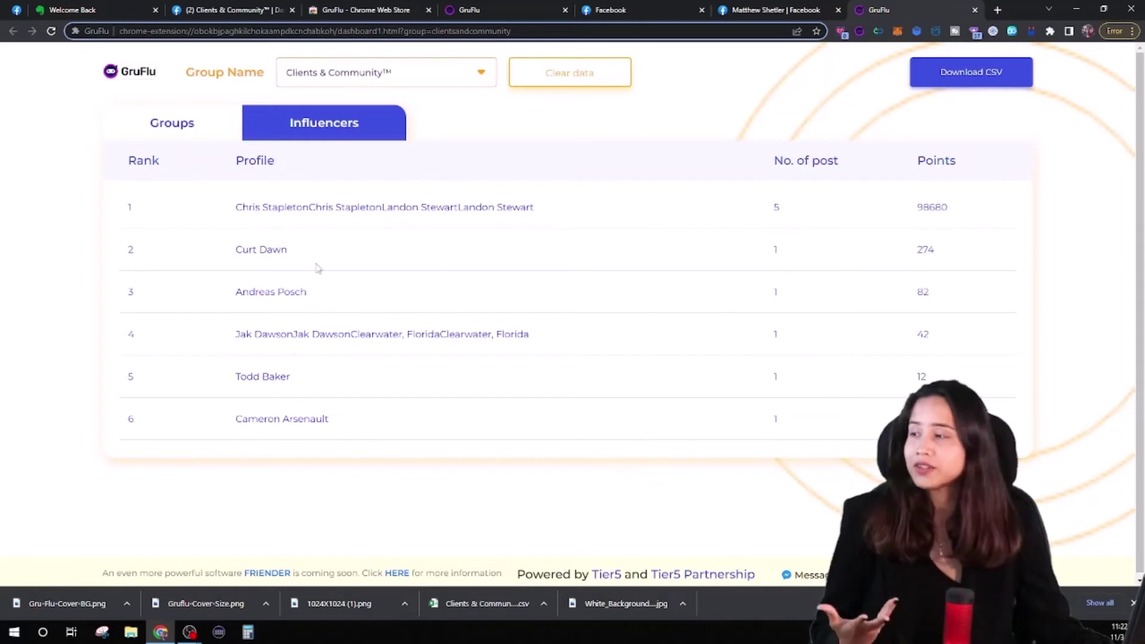
left_click(267, 250)
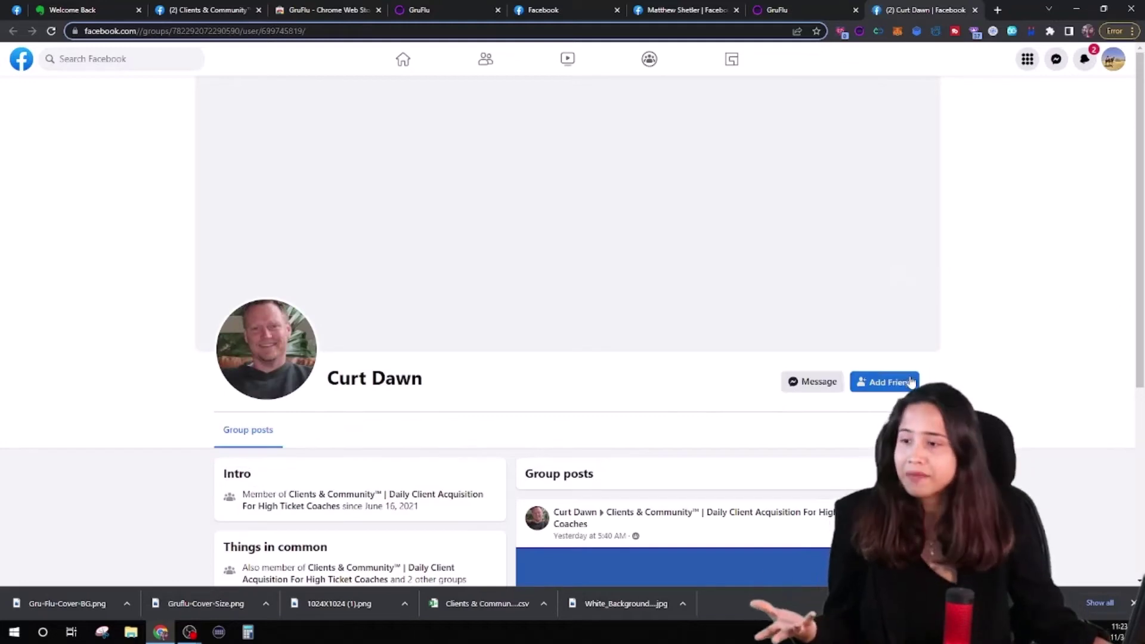
left_click(912, 382)
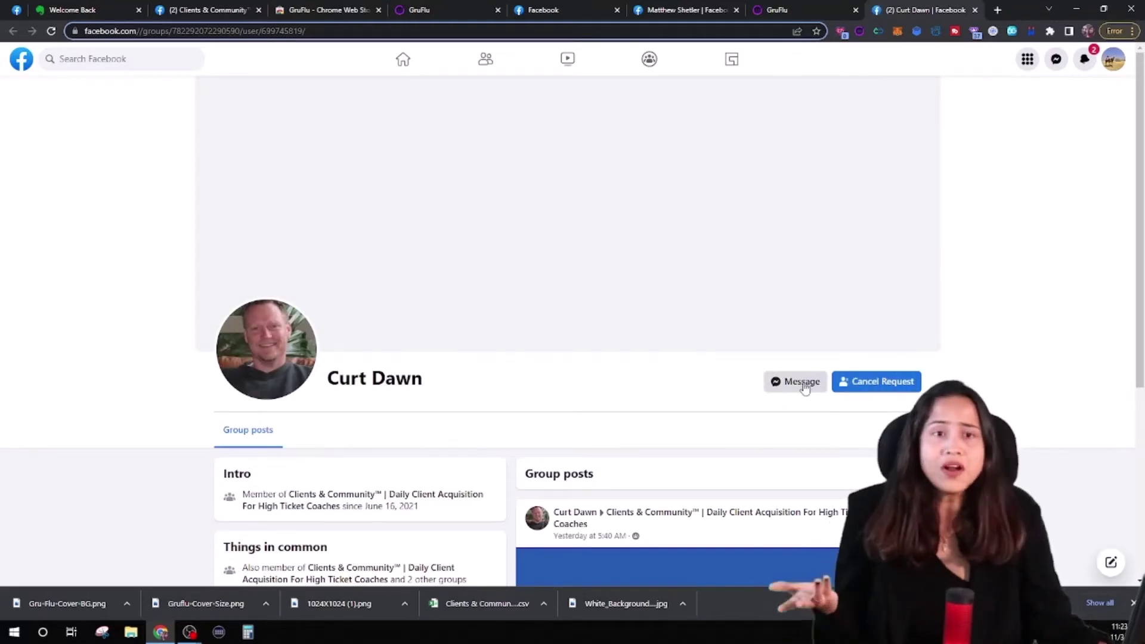
Return to GruFlu's ranking of group posts and open the third-ranked post, the Raise Your Price guide.
left_click(793, 9)
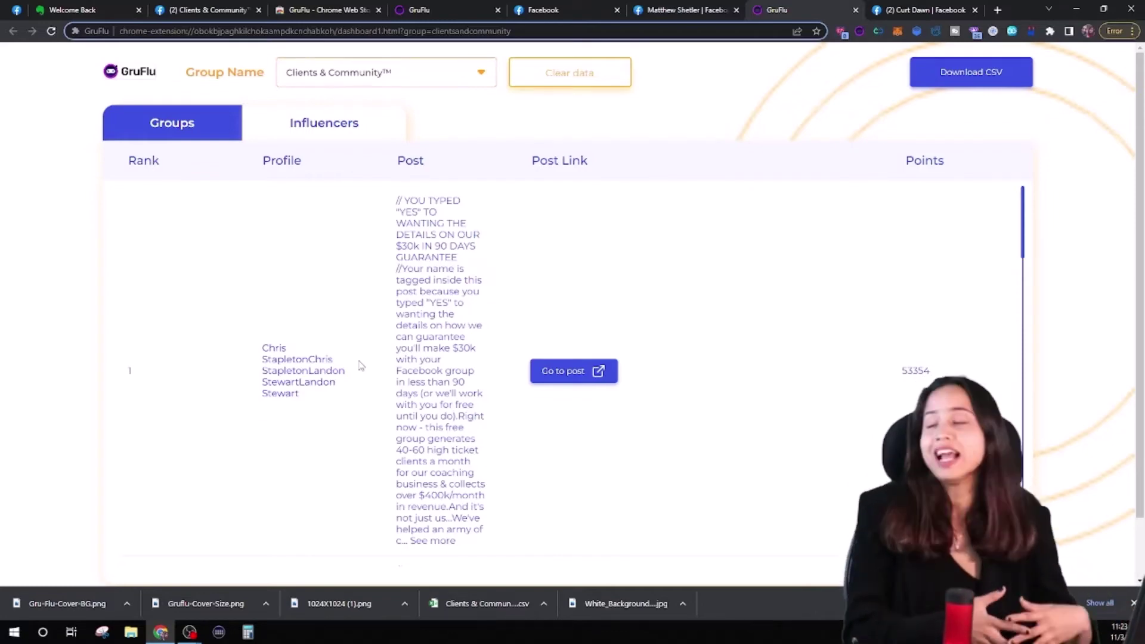
scroll(349, 427, "down", 10)
scroll(360, 420, "down", 9)
scroll(382, 399, "down", 3)
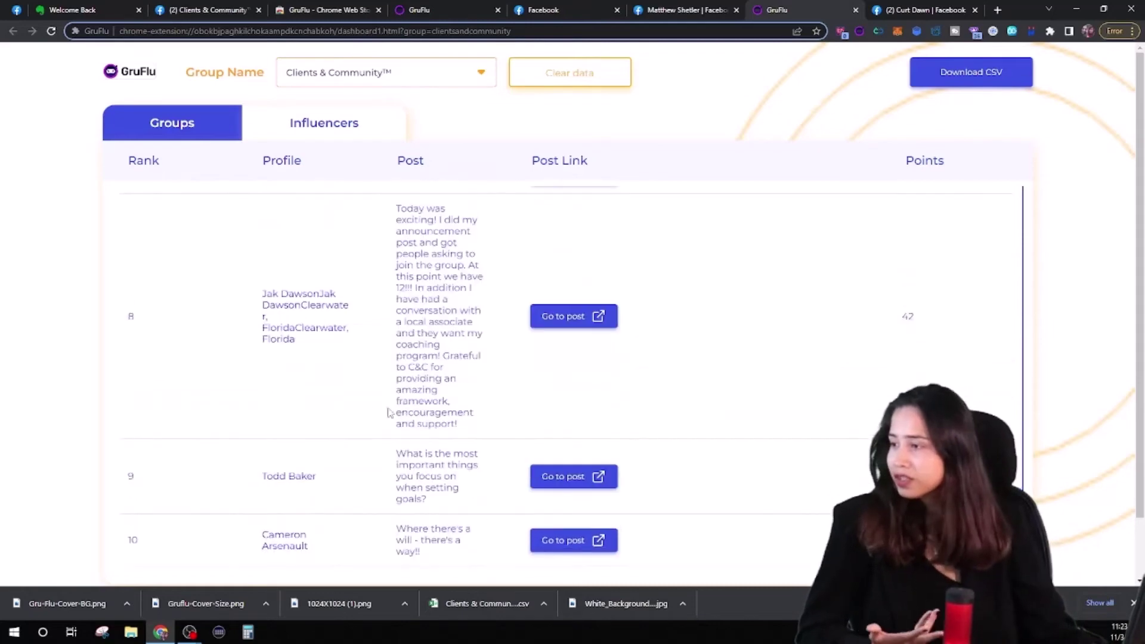
scroll(372, 401, "up", 8)
left_click(575, 388)
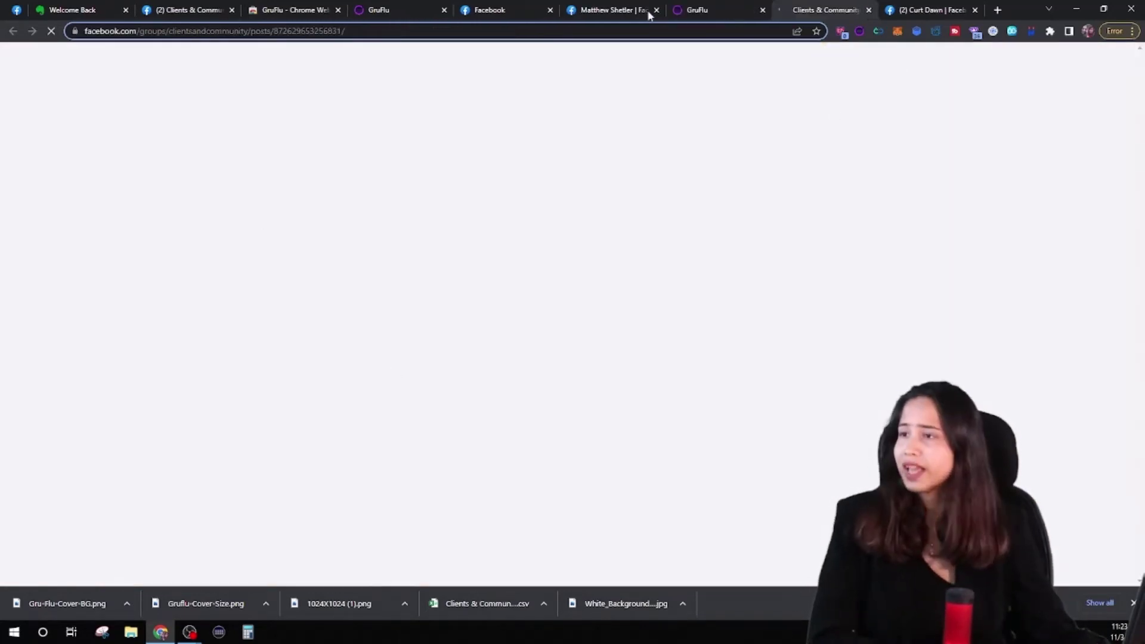
left_click(715, 10)
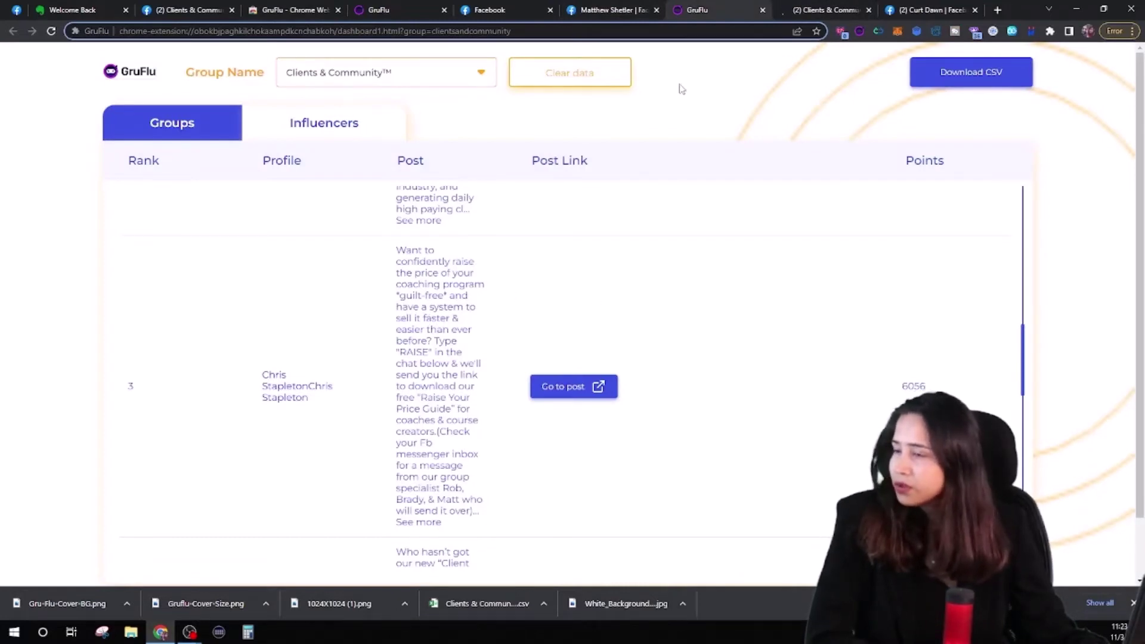
left_click(823, 8)
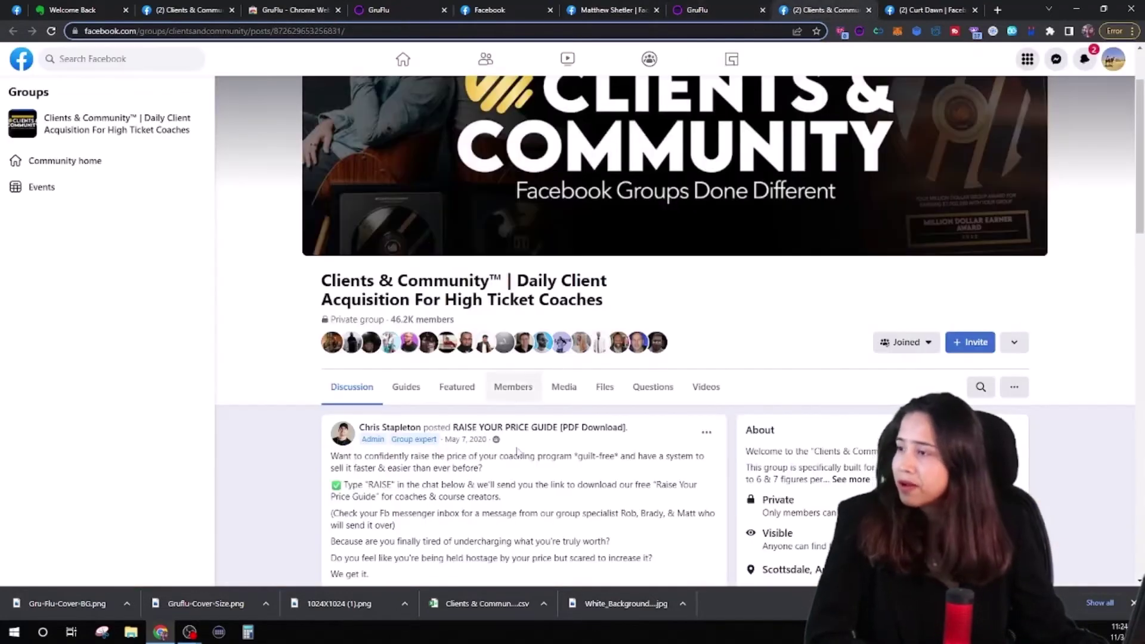
Examine the Raise Your Price guide post, including its text, image, reactions and comments.
scroll(471, 320, "down", 3)
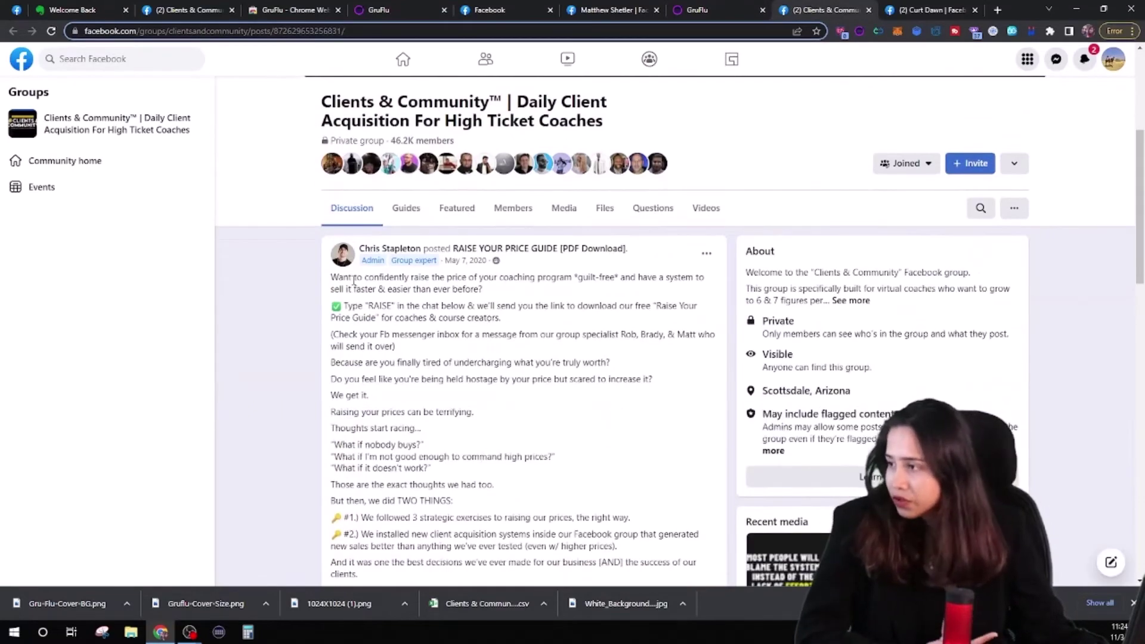
scroll(472, 320, "down", 5)
scroll(511, 376, "down", 10)
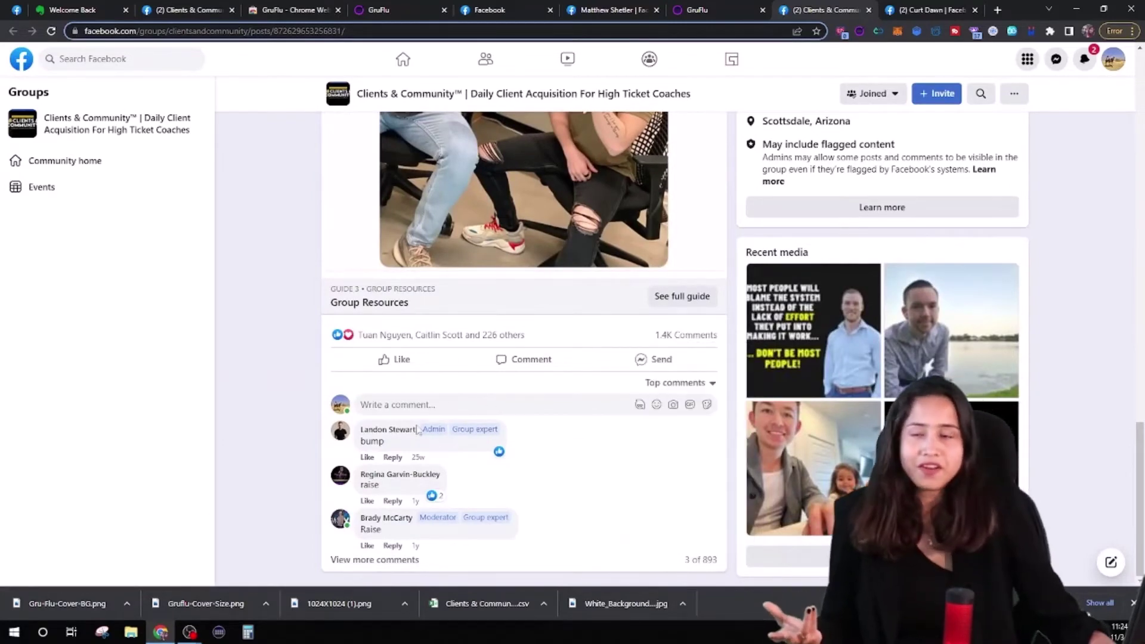
scroll(441, 492, "up", 8)
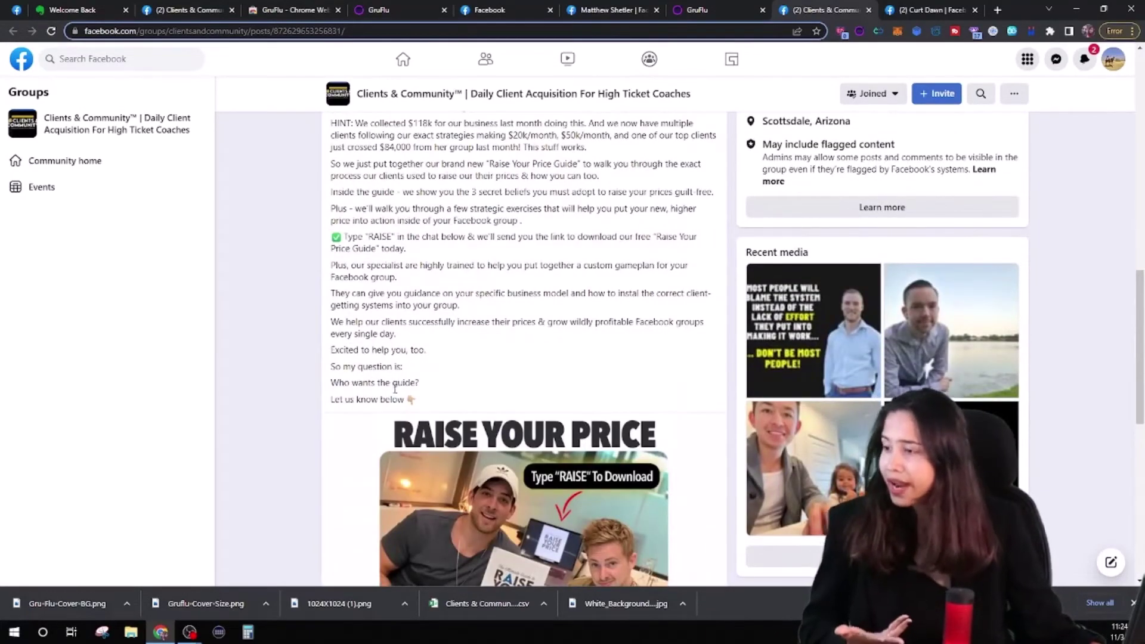
scroll(462, 432, "up", 10)
scroll(442, 429, "down", 4)
scroll(423, 430, "down", 5)
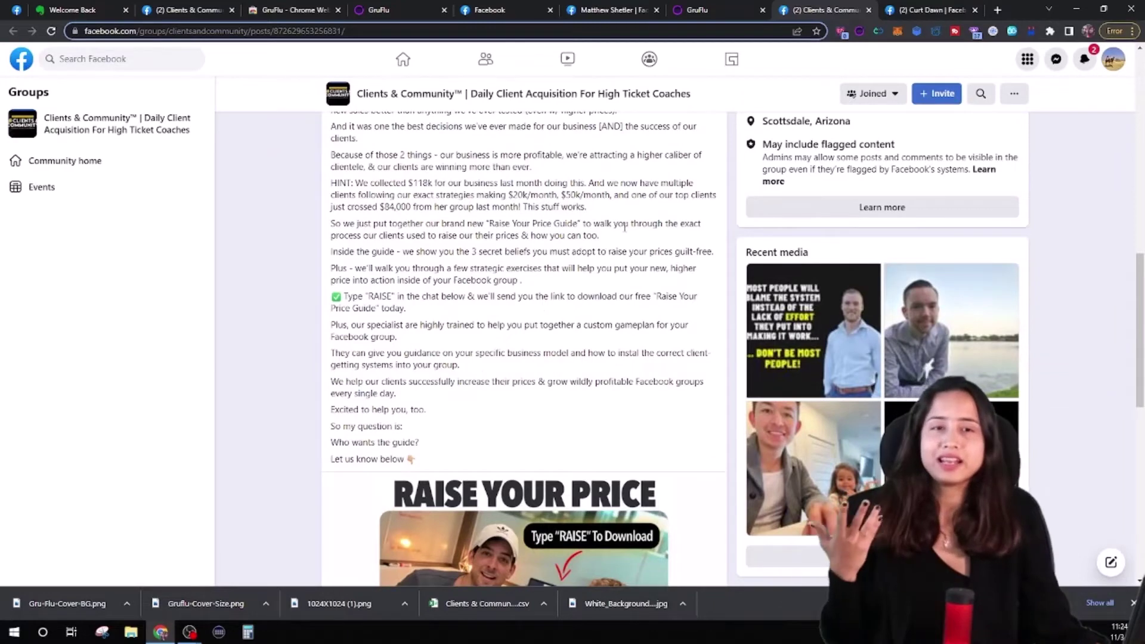
scroll(411, 263, "down", 5)
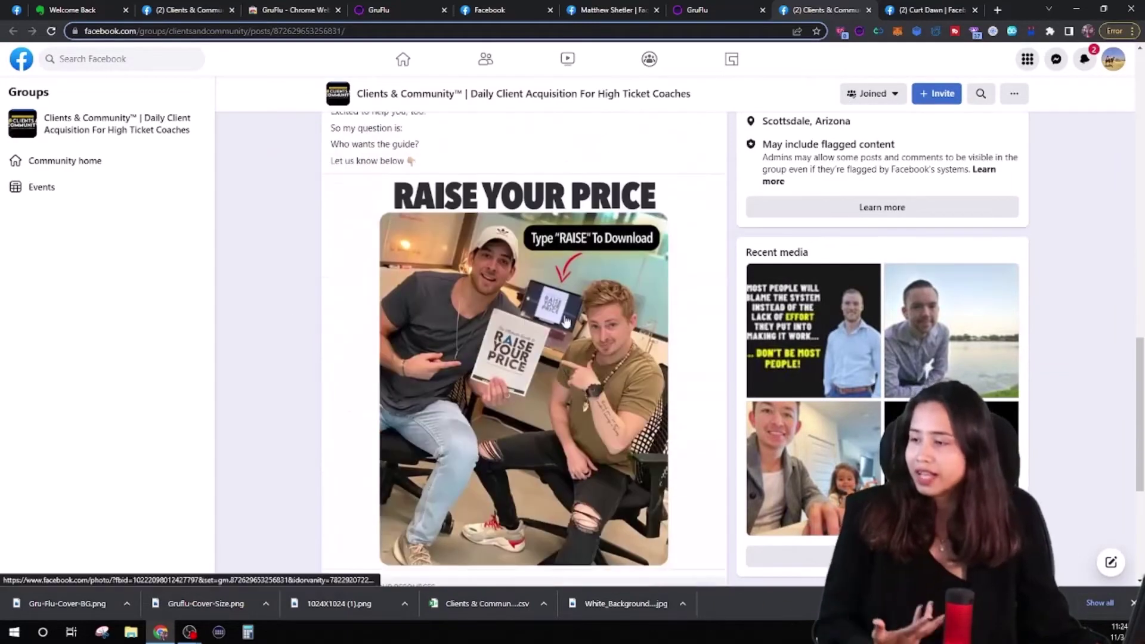
scroll(702, 179, "down", 5)
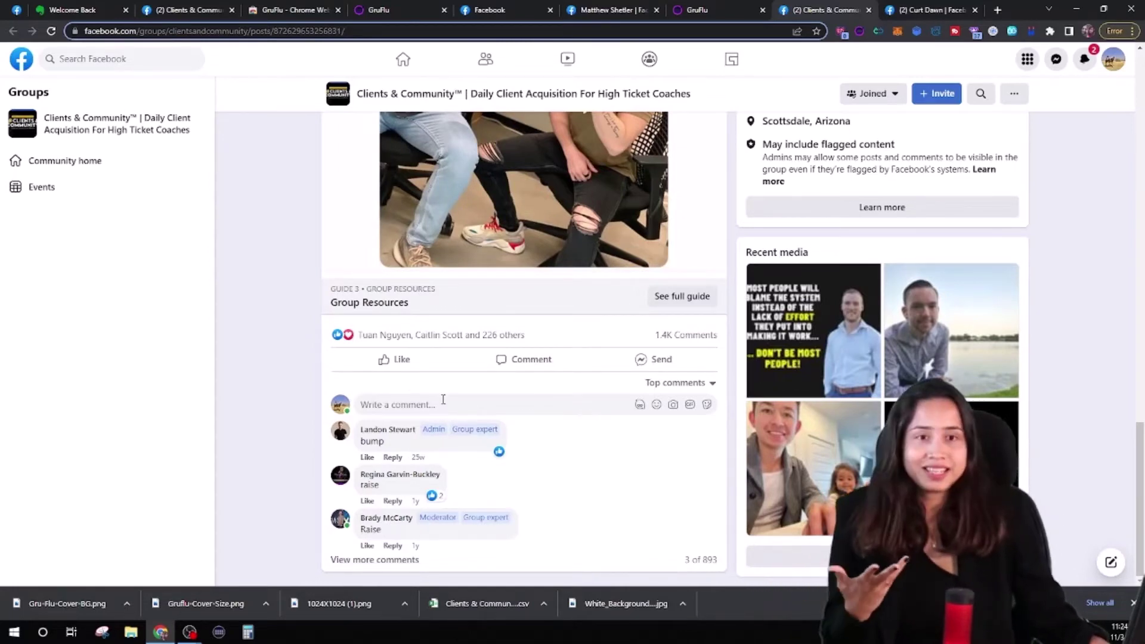
Go back to GruFlu's post ranking and open the seventh-ranked post, "What service do you offer?".
left_click(688, 14)
scroll(365, 443, "down", 6)
scroll(349, 339, "up", 1)
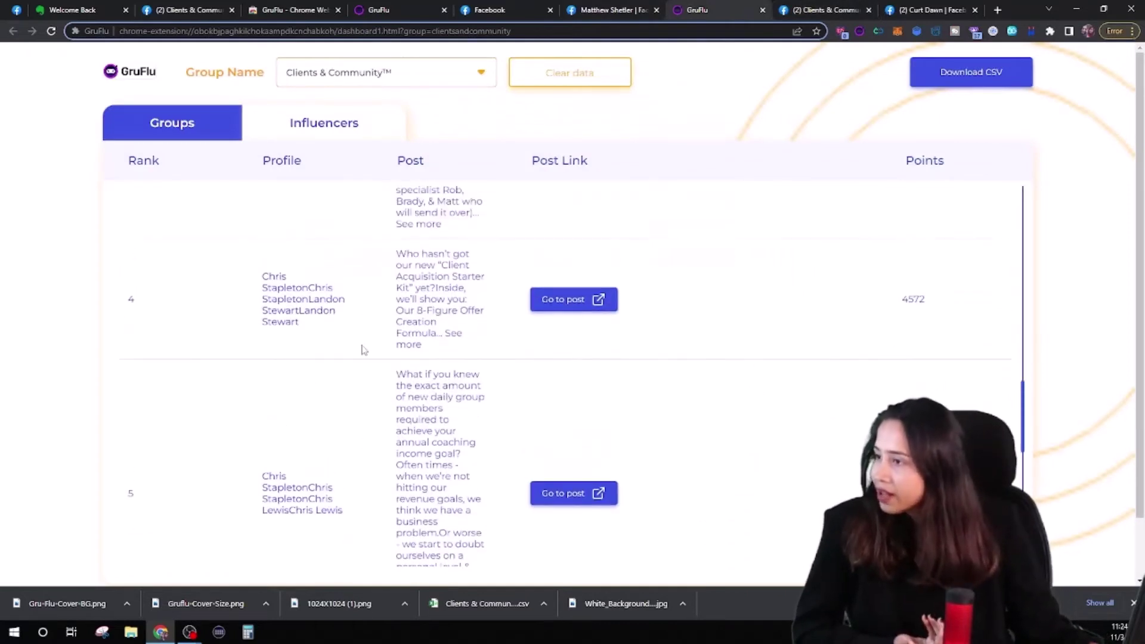
scroll(300, 410, "down", 1)
scroll(466, 313, "down", 2)
scroll(558, 326, "down", 2)
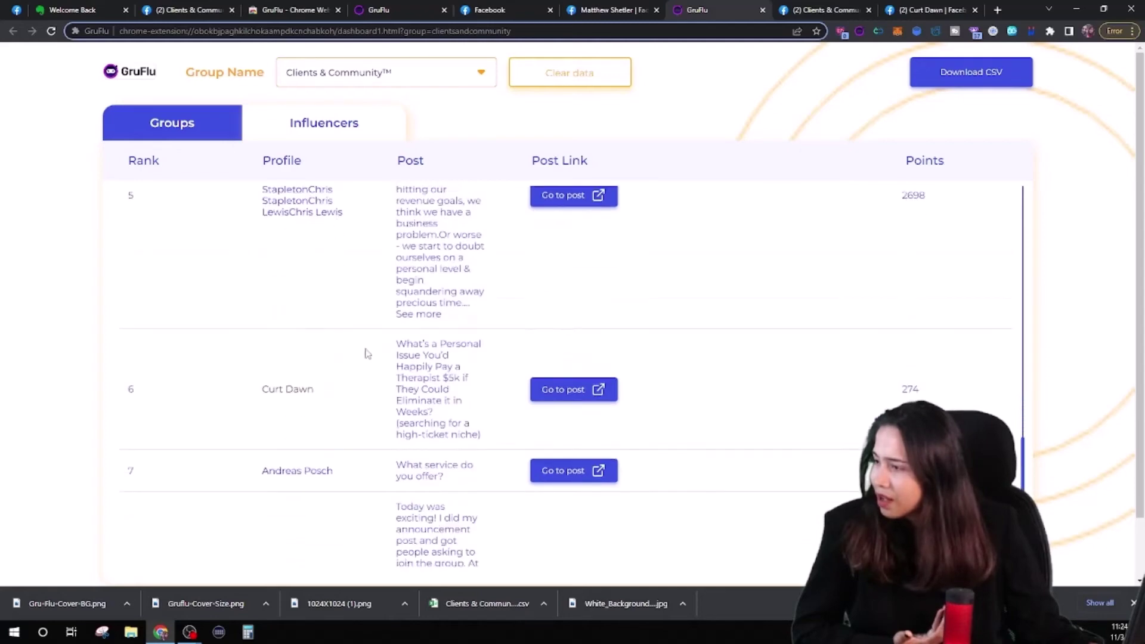
left_click(578, 472)
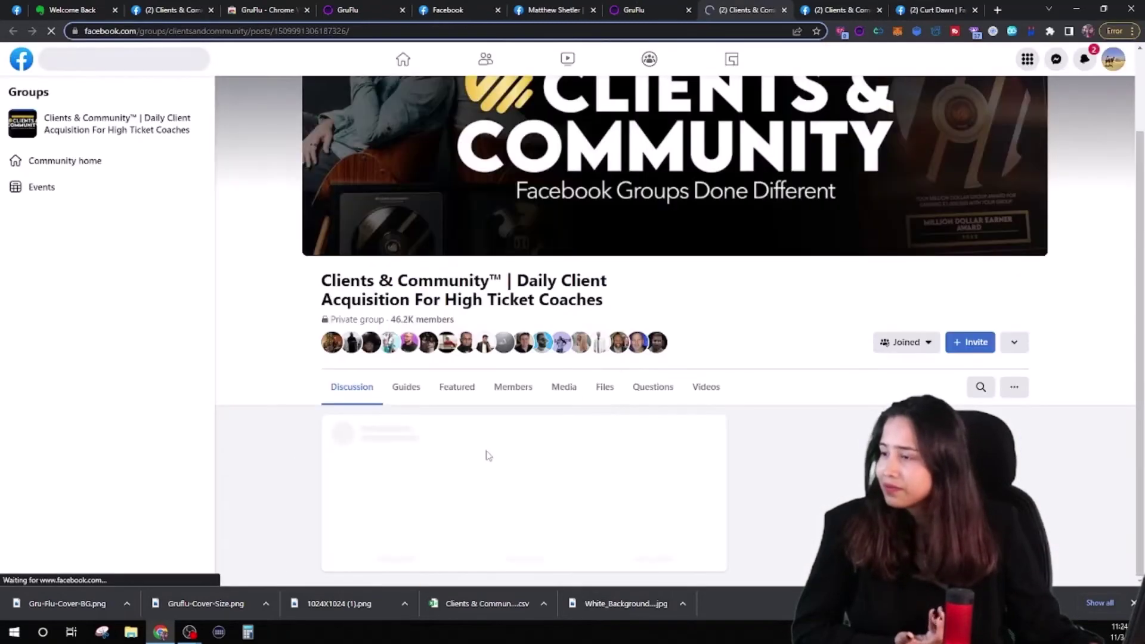
Draft a comment answering the post about offering software solutions that earn business owners and coaches income without selling their time, correcting the misspelled word to "recurring".
scroll(465, 441, "down", 4)
scroll(614, 391, "down", 2)
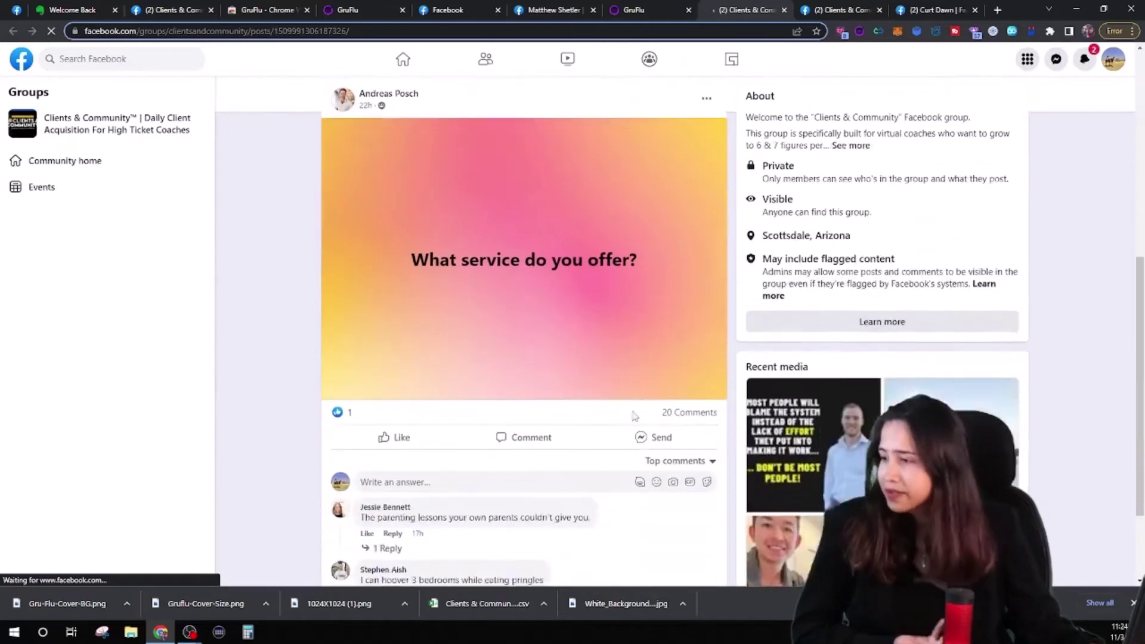
scroll(571, 359, "down", 2)
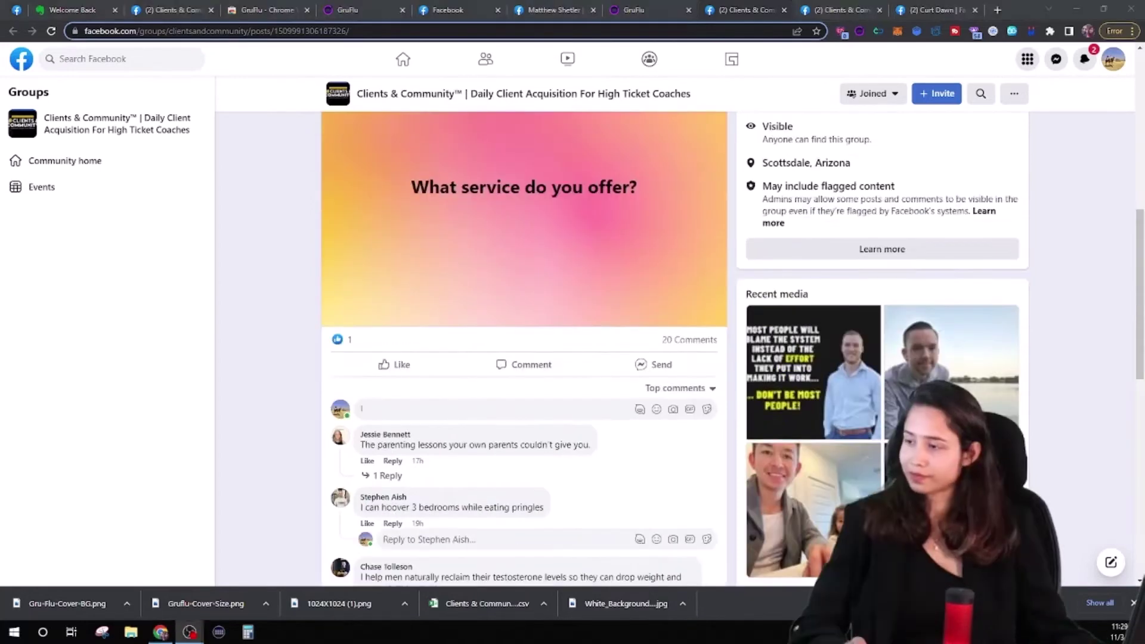
type("of")
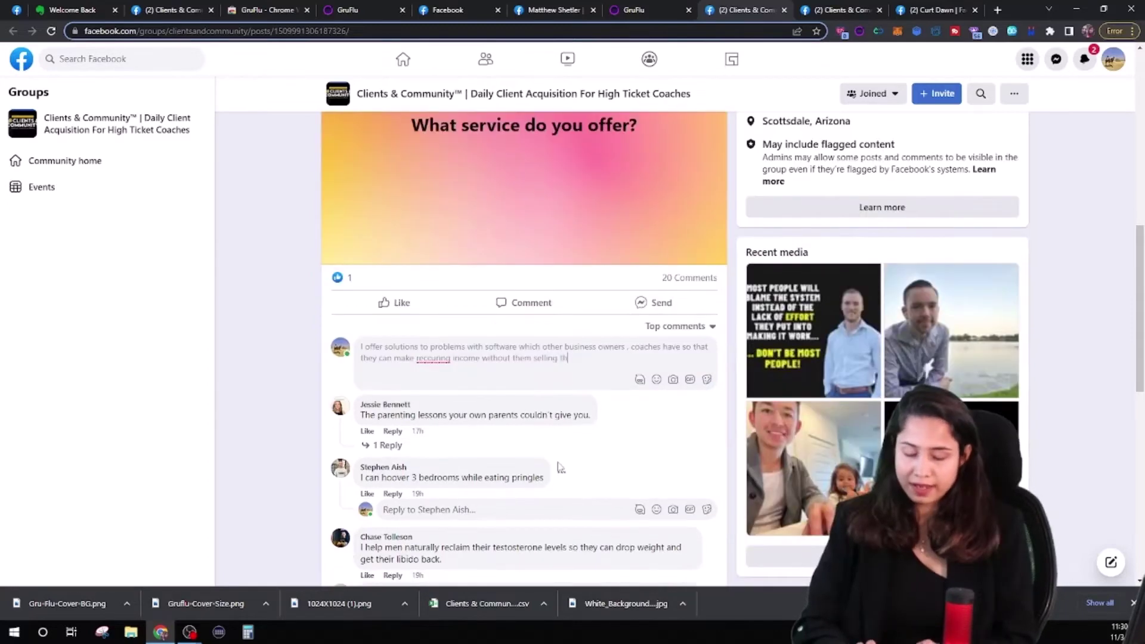
type("money")
right_click(444, 357)
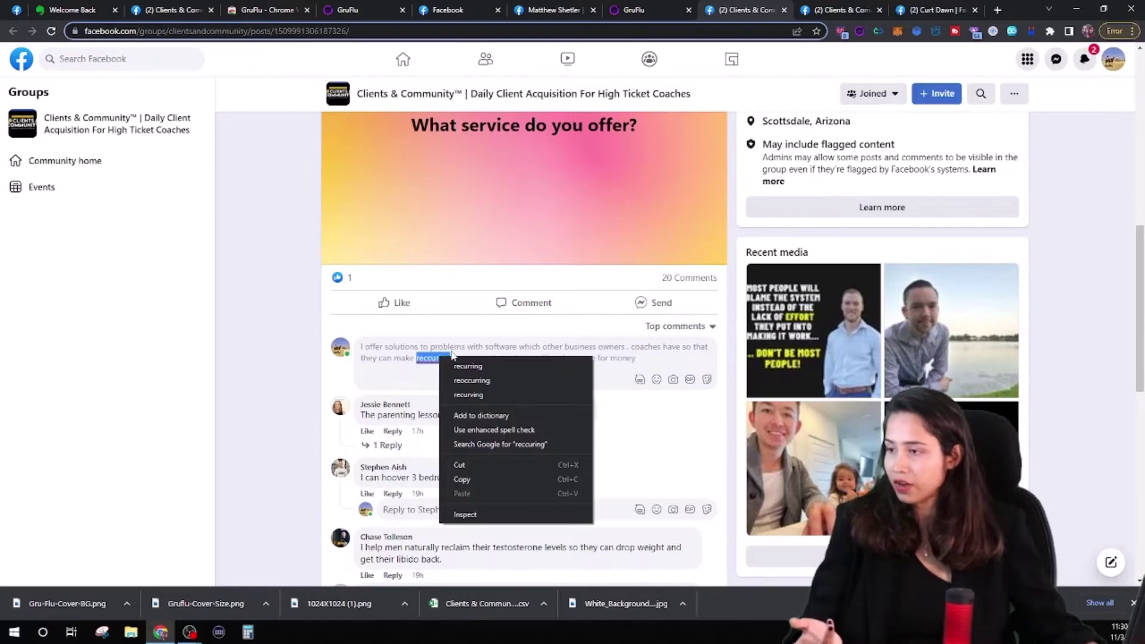
left_click(468, 365)
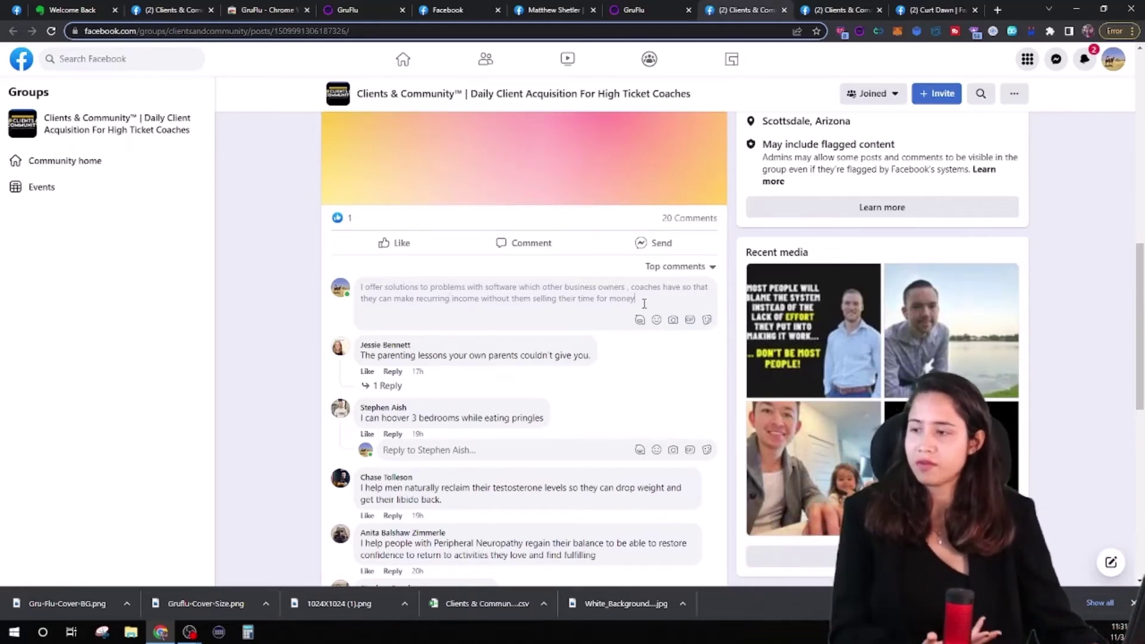
Return to GruFlu's results and review the ranked posts and the influencer ranking for the group.
scroll(584, 302, "up", 5)
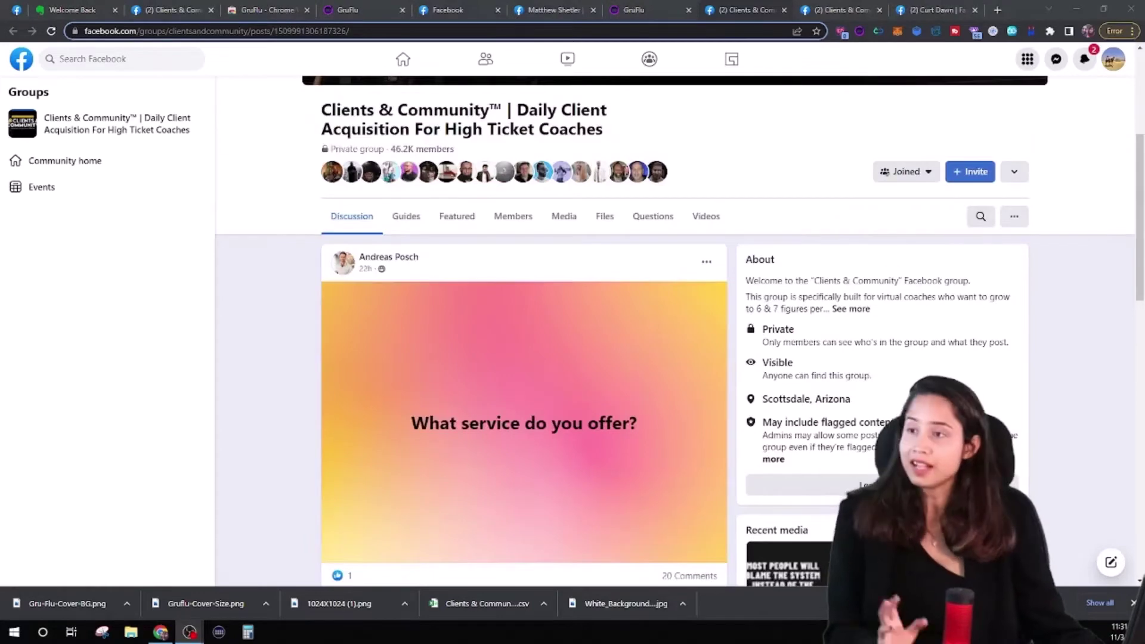
left_click(666, 13)
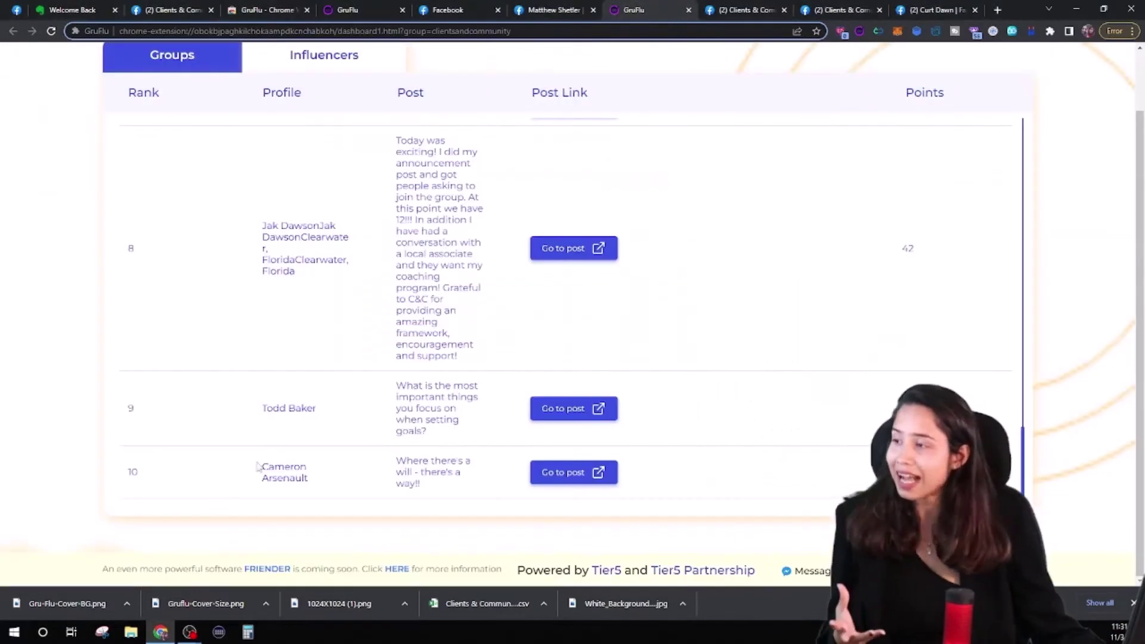
scroll(310, 465, "up", 10)
scroll(349, 435, "up", 5)
scroll(345, 401, "down", 5)
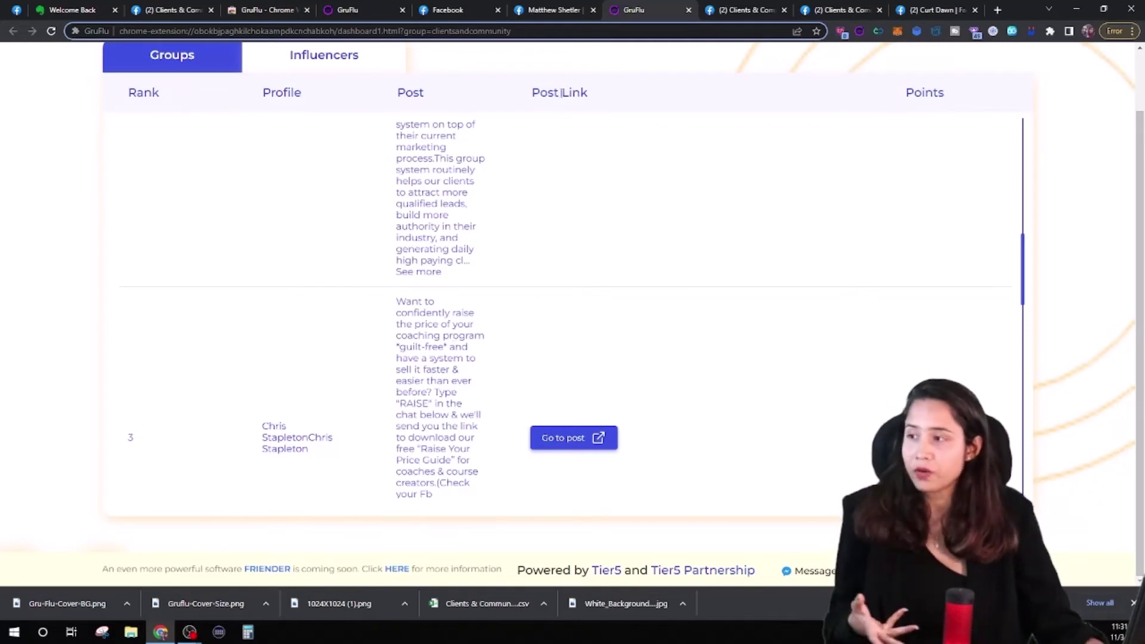
left_click(335, 57)
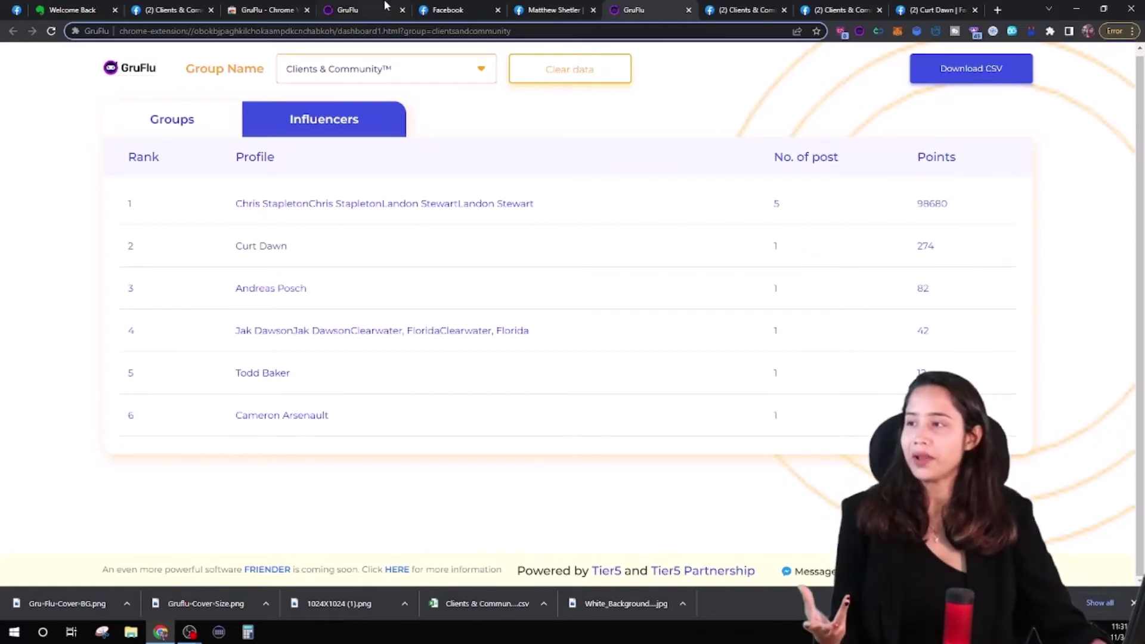
left_click(531, 10)
left_click(640, 7)
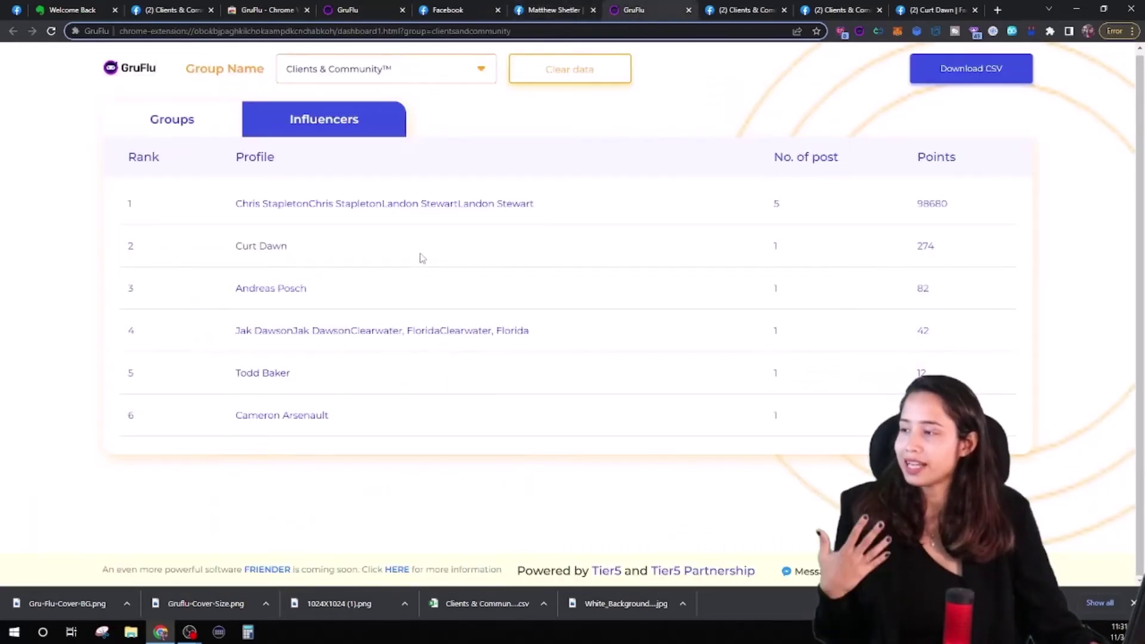
Switch GruFlu back to the group's post ranking and review the first through fourth ranked posts.
left_click(194, 134)
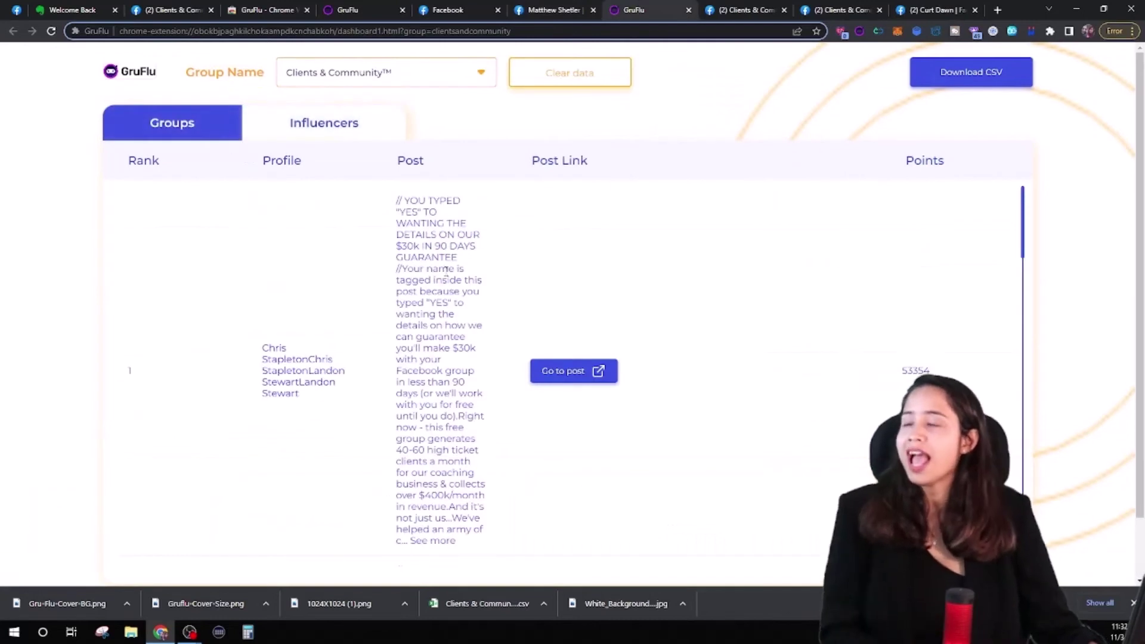
scroll(457, 322, "down", 10)
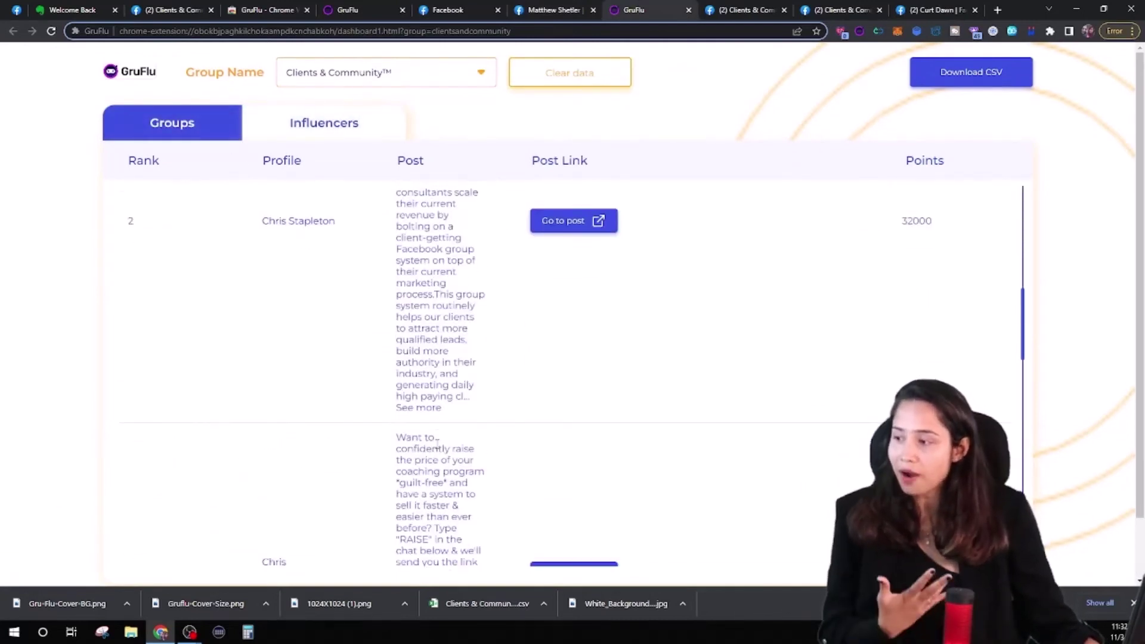
scroll(444, 439, "down", 3)
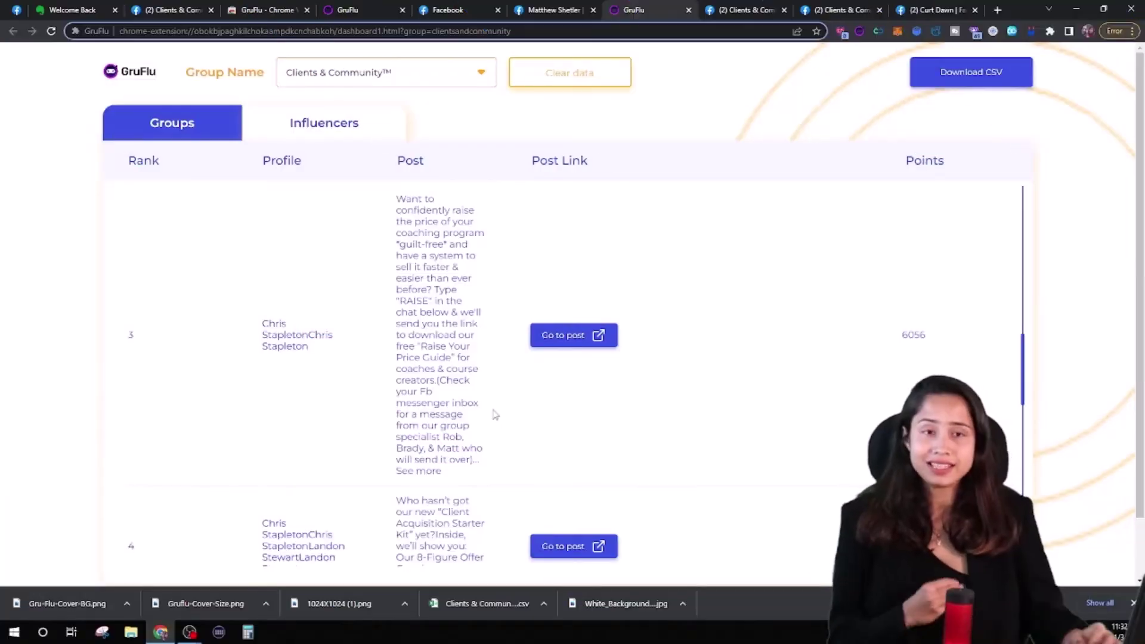
scroll(504, 418, "down", 2)
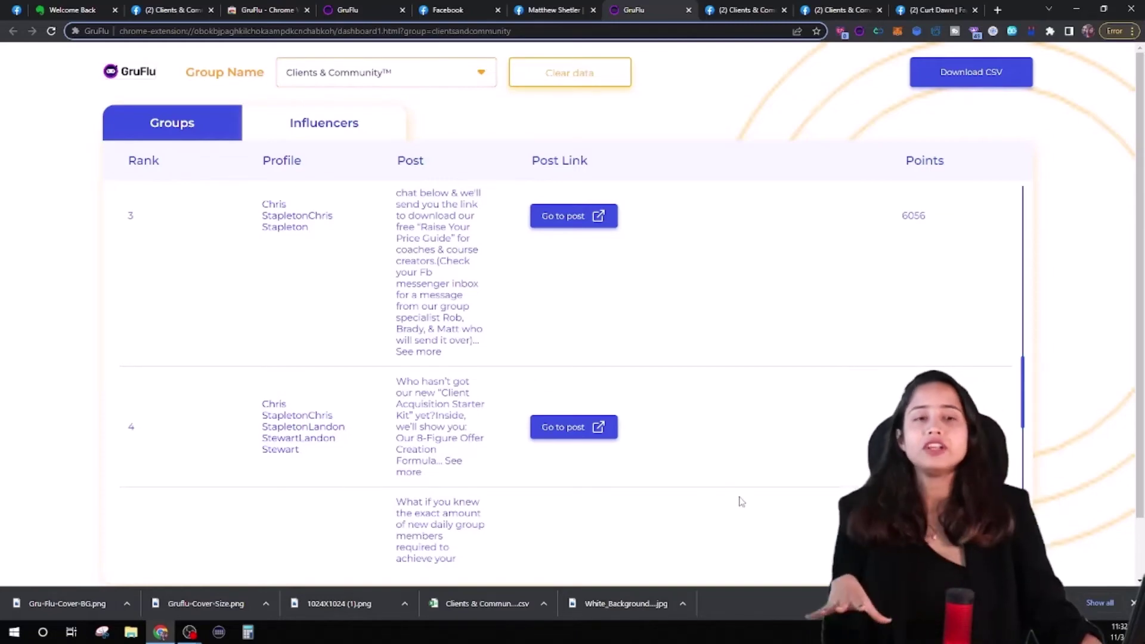
Look through the ranked posts and open the fifth-ranked one, about new daily group members required for an annual coaching income goal.
scroll(566, 432, "down", 3)
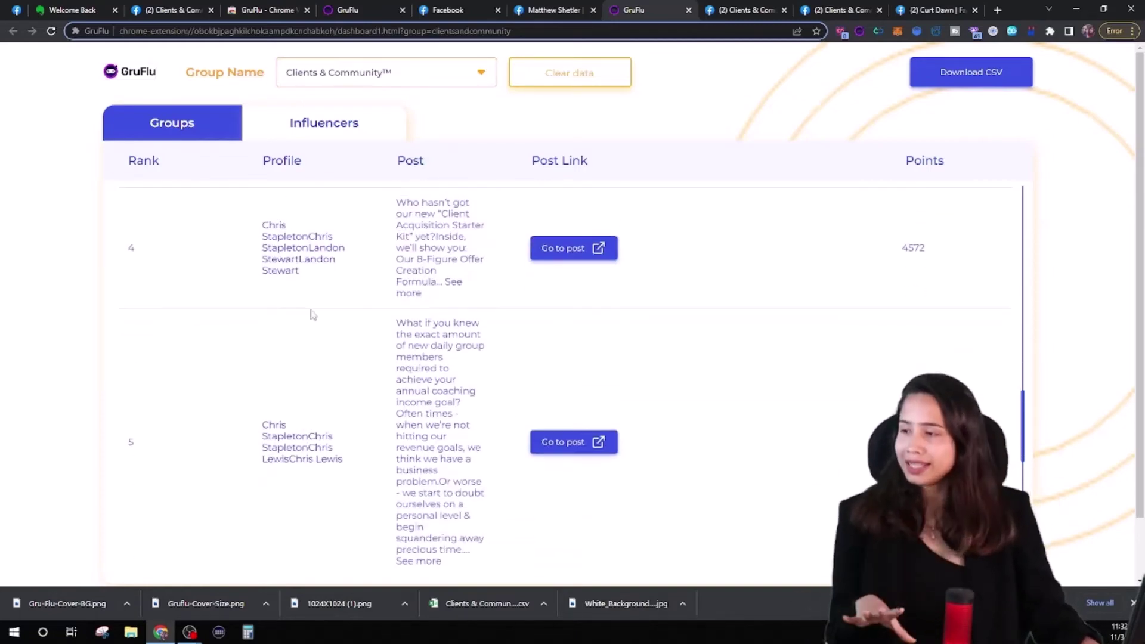
scroll(320, 314, "up", 10)
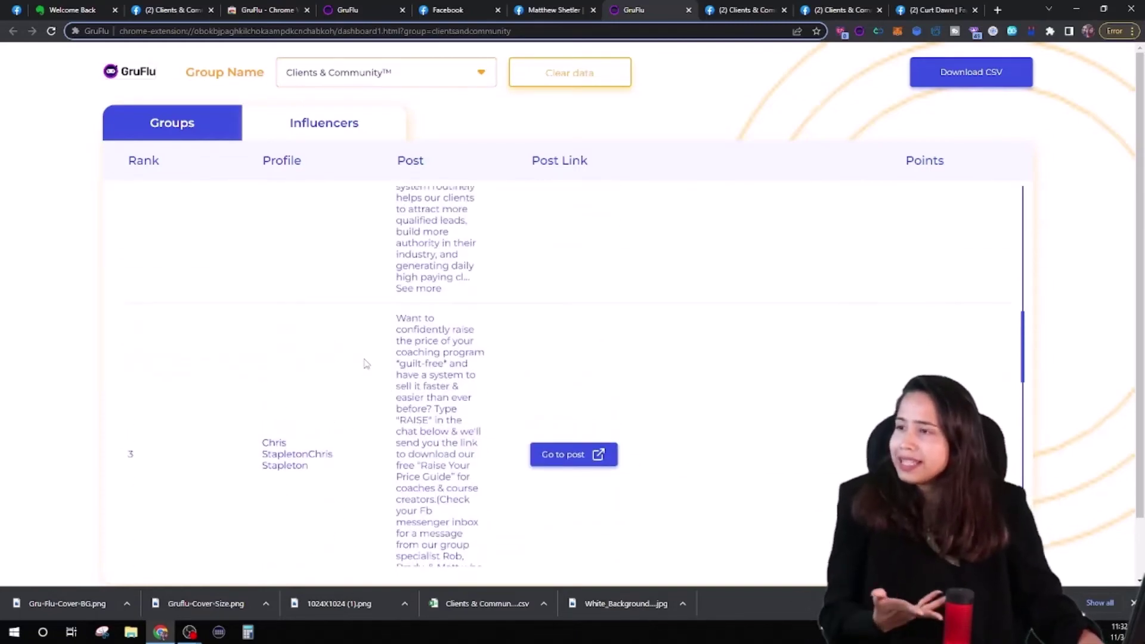
scroll(365, 287, "down", 3)
scroll(468, 401, "down", 6)
scroll(469, 401, "down", 6)
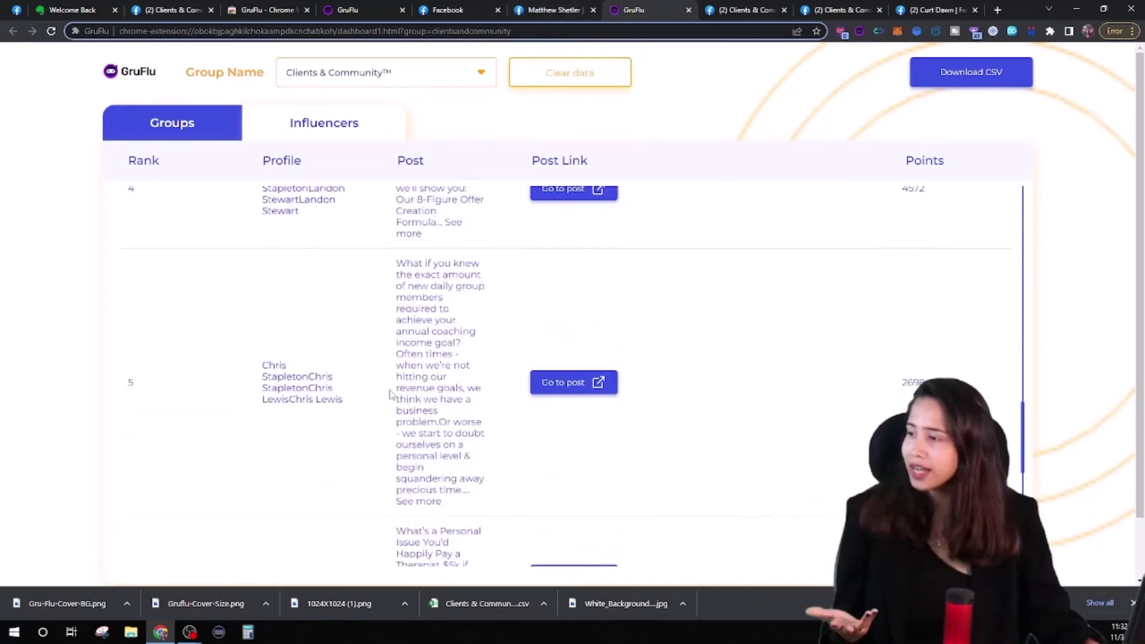
scroll(406, 347, "down", 1)
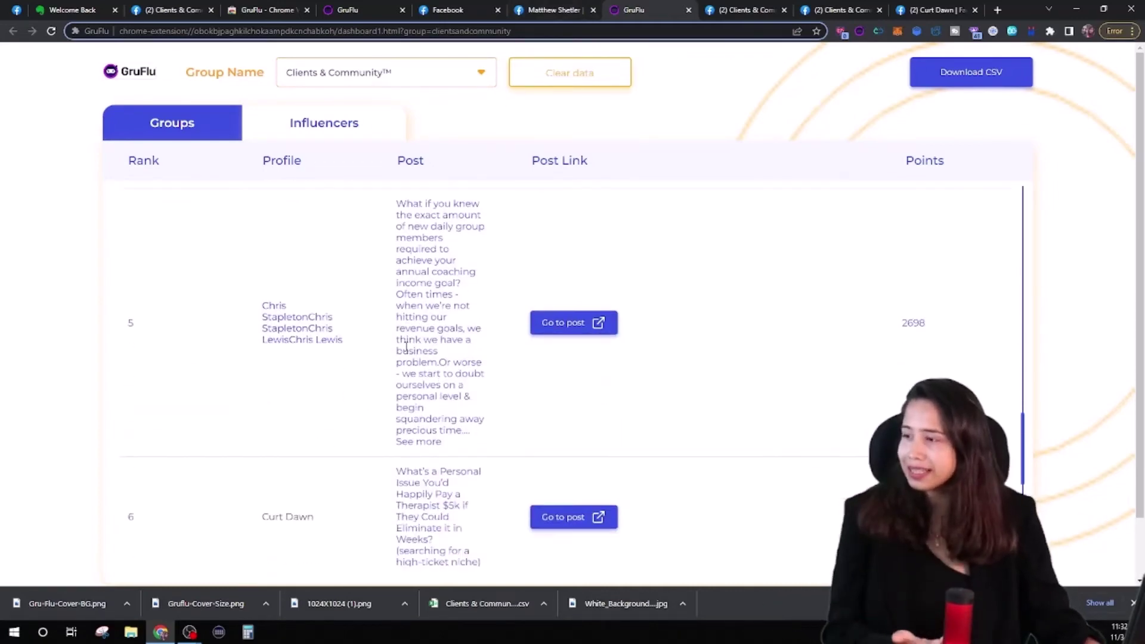
left_click(563, 322)
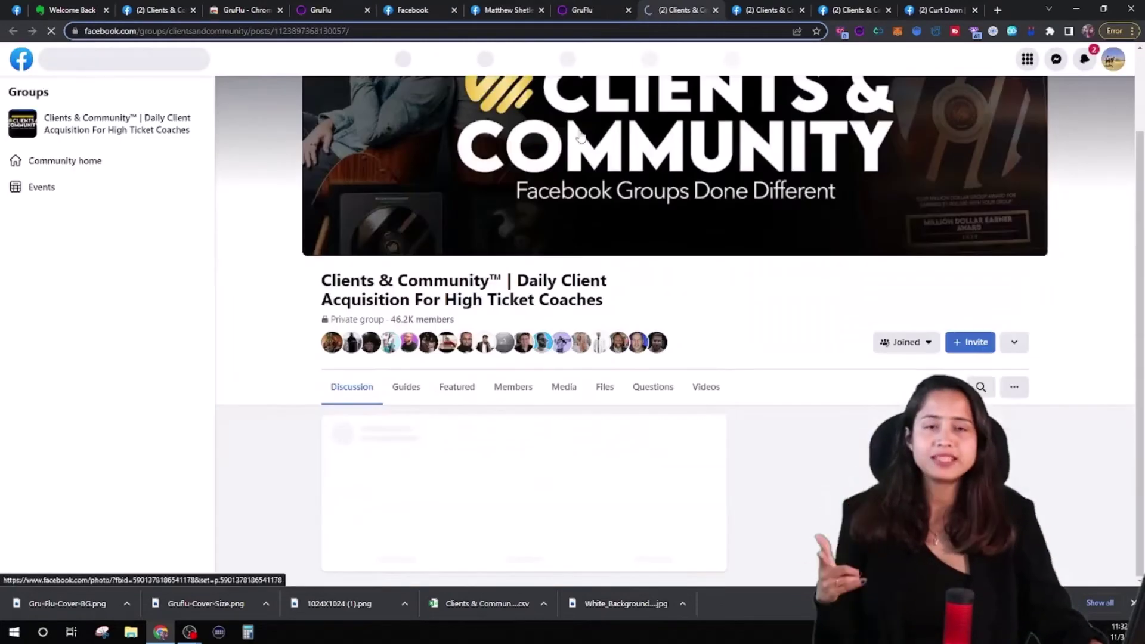
Read the post about the "Group Economics Calculator" down to its comments, and check the post's options.
scroll(684, 444, "down", 2)
scroll(683, 443, "down", 1)
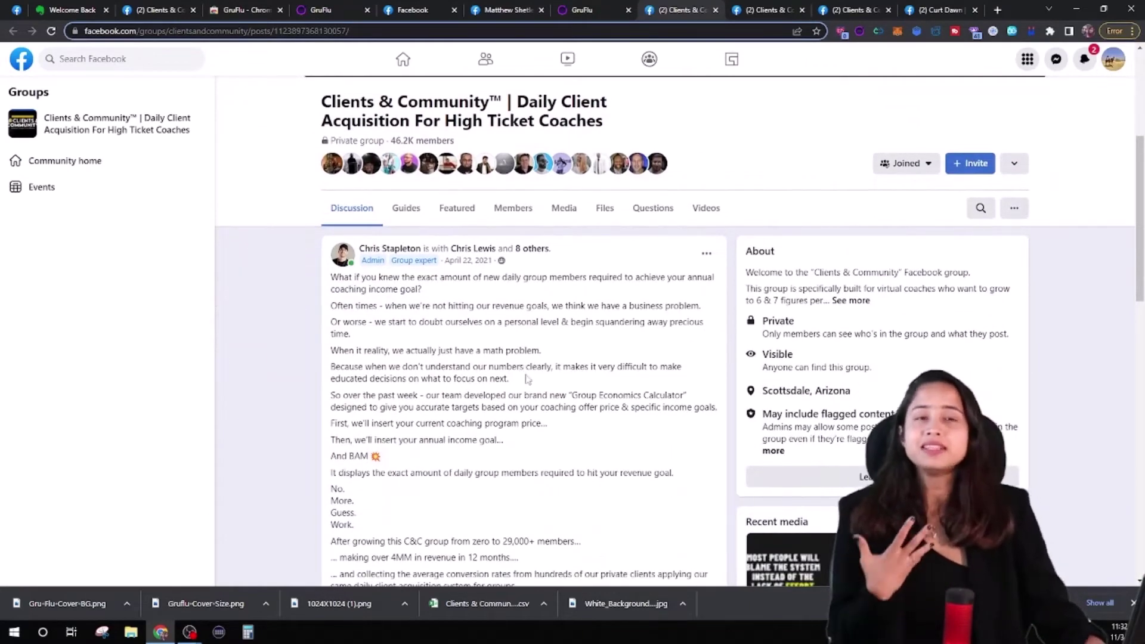
scroll(527, 379, "down", 2)
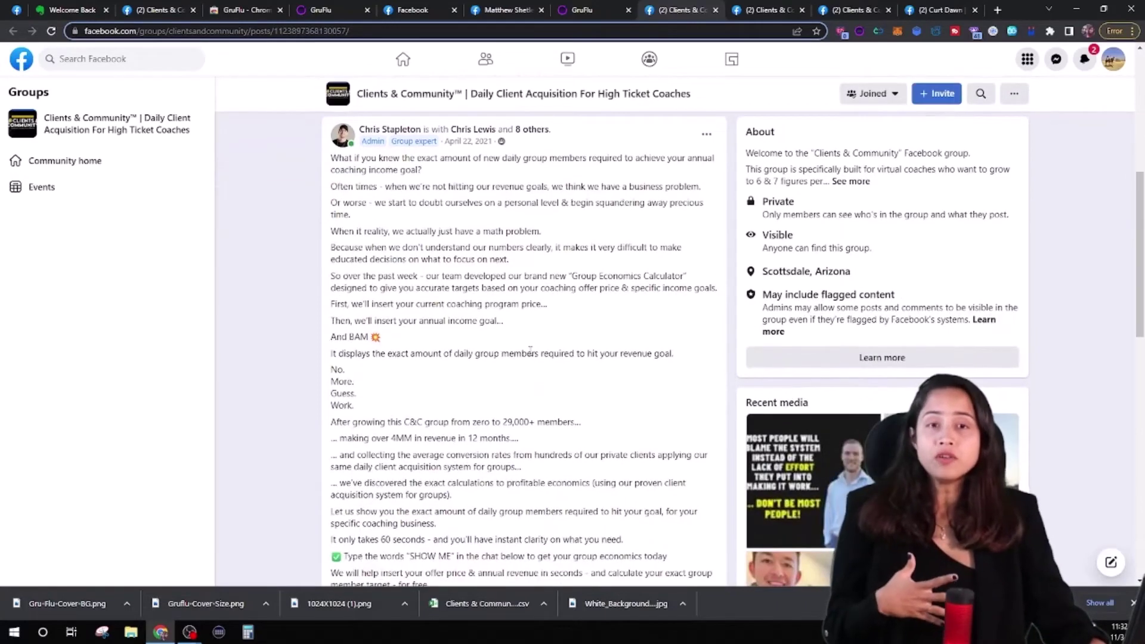
scroll(530, 351, "down", 7)
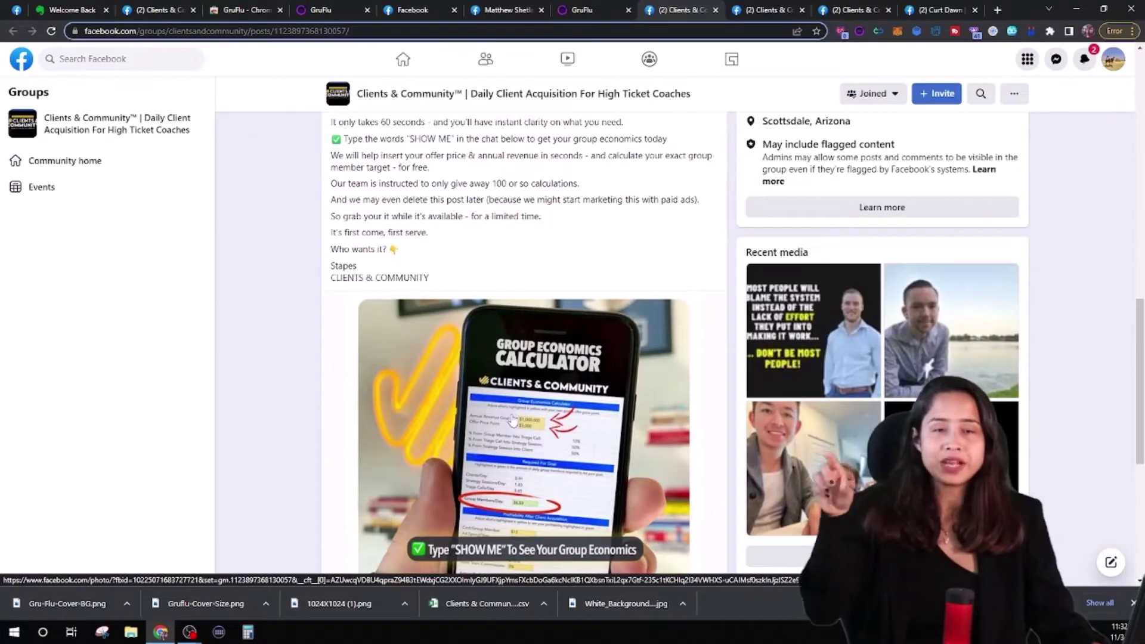
scroll(514, 414, "down", 1)
scroll(514, 413, "down", 6)
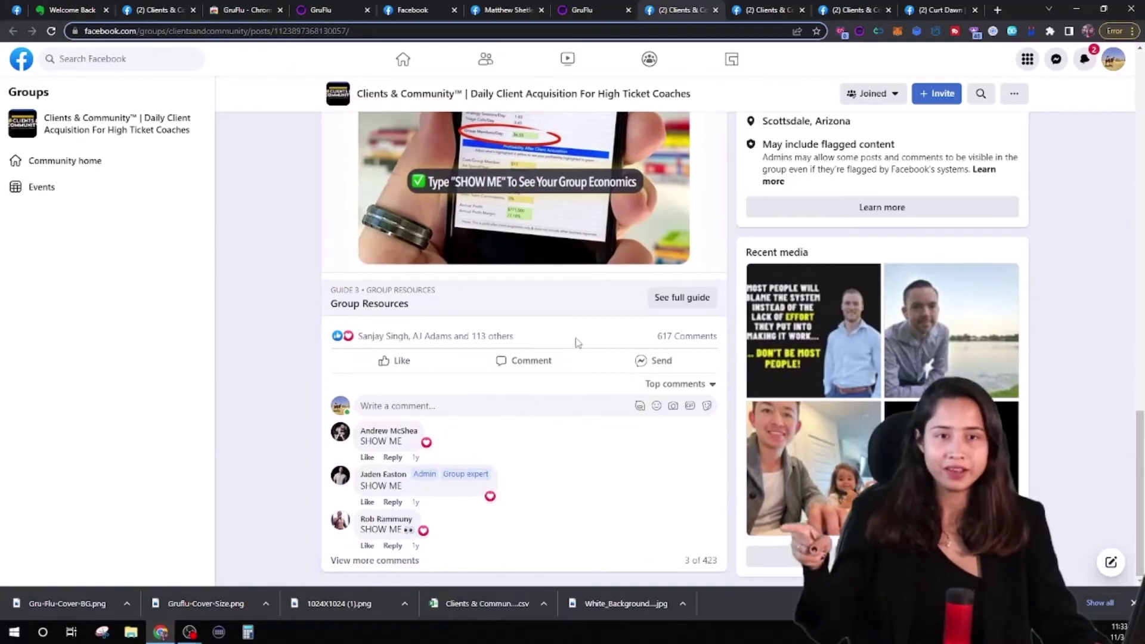
scroll(552, 370, "up", 10)
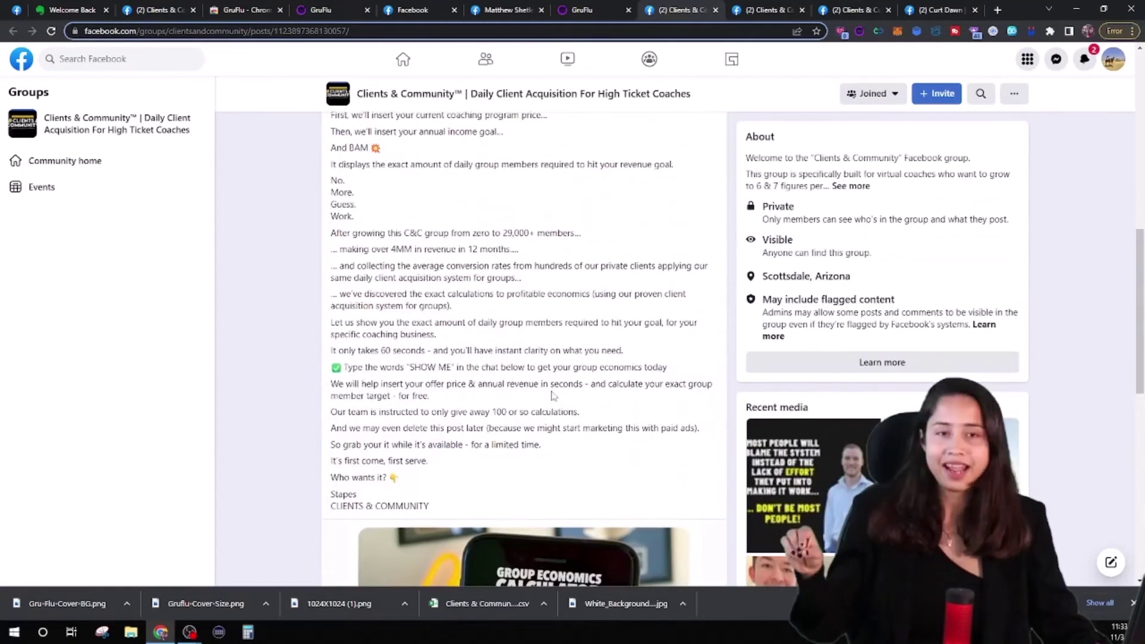
scroll(554, 395, "up", 6)
scroll(552, 395, "down", 8)
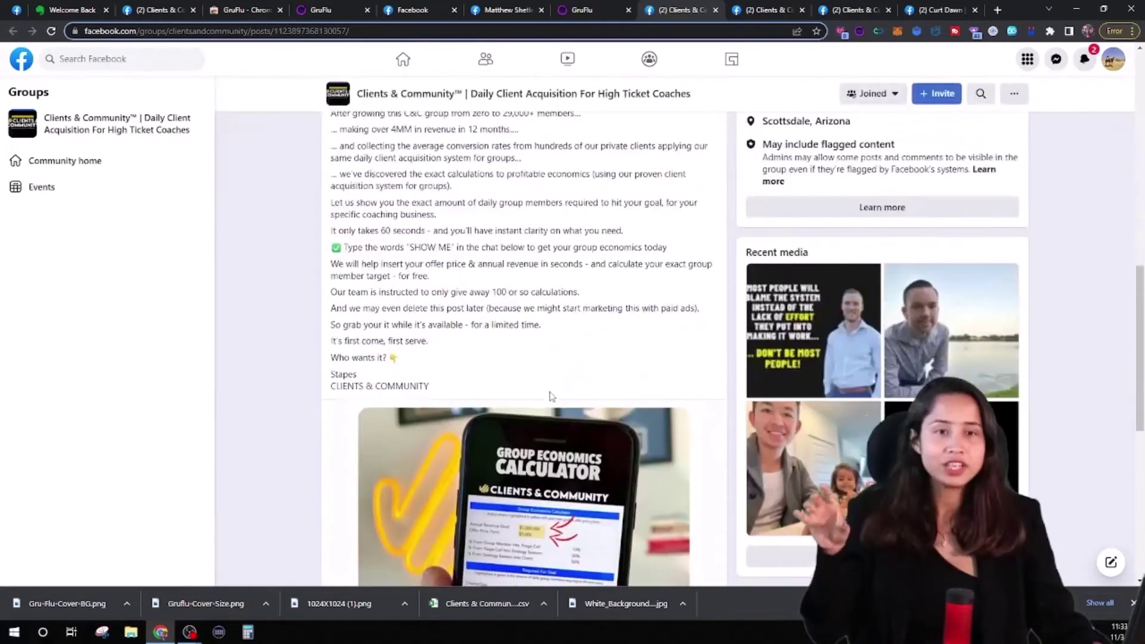
scroll(551, 395, "down", 8)
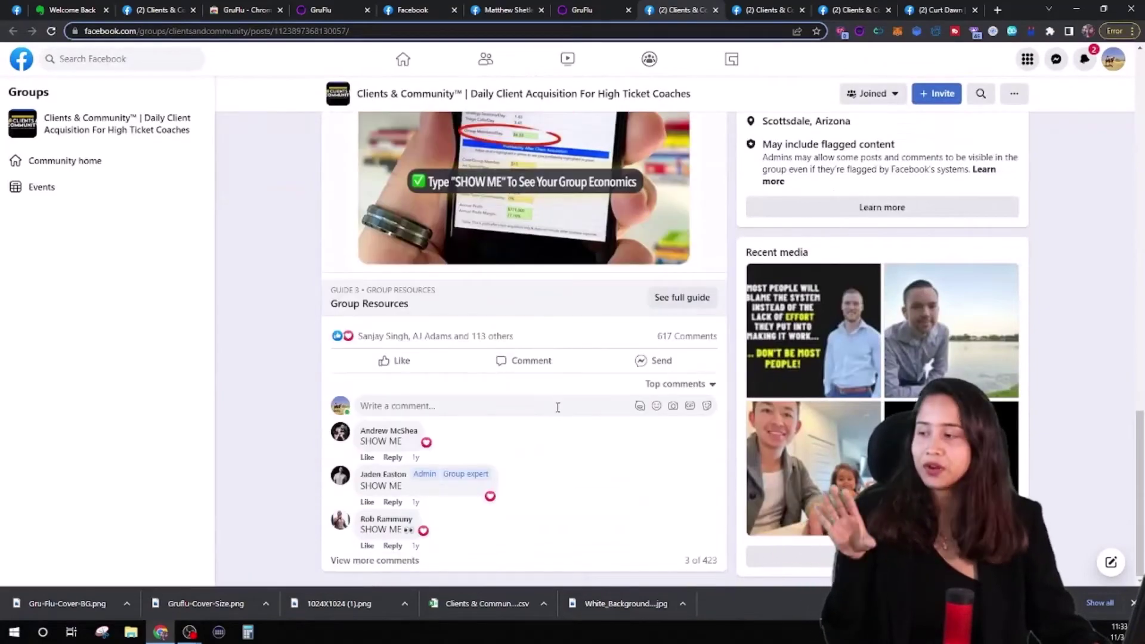
scroll(561, 395, "up", 11)
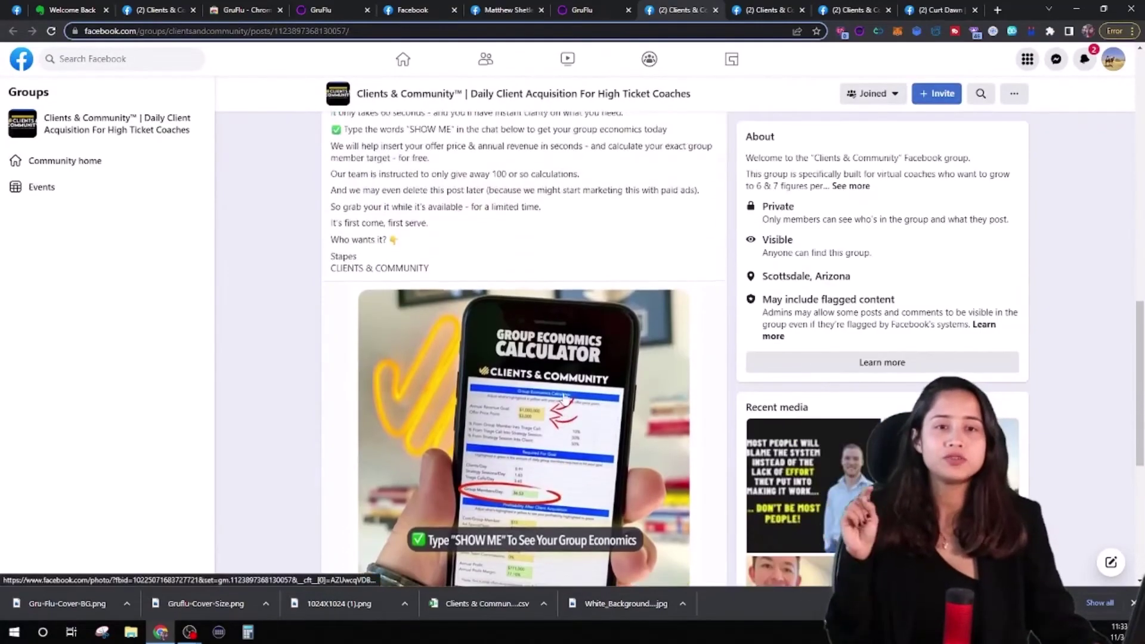
scroll(565, 386, "up", 3)
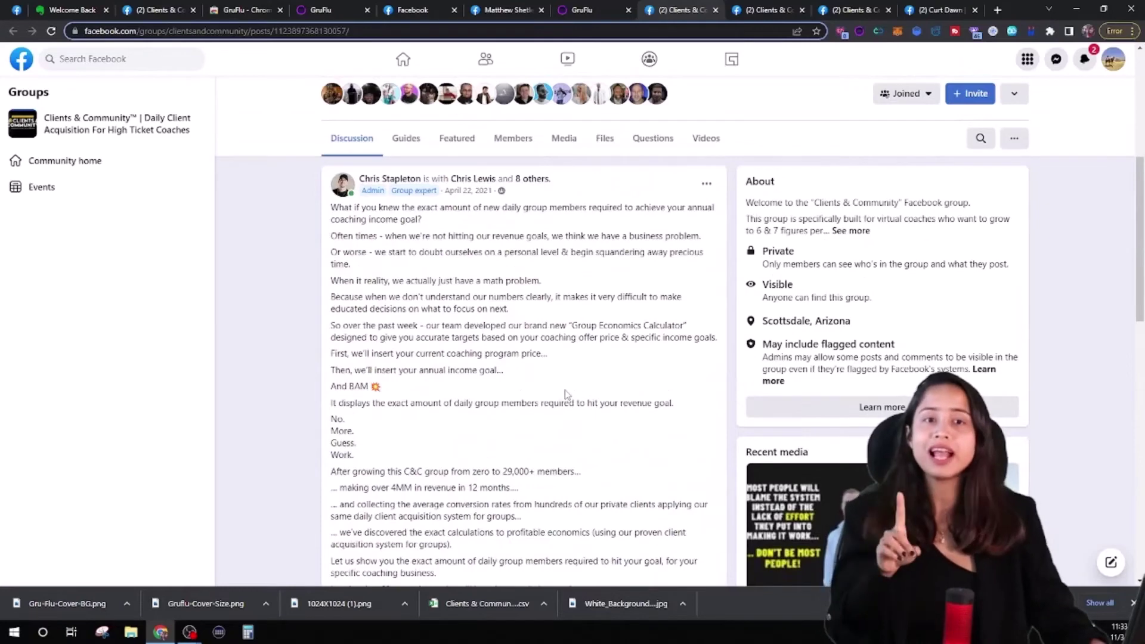
scroll(566, 395, "up", 2)
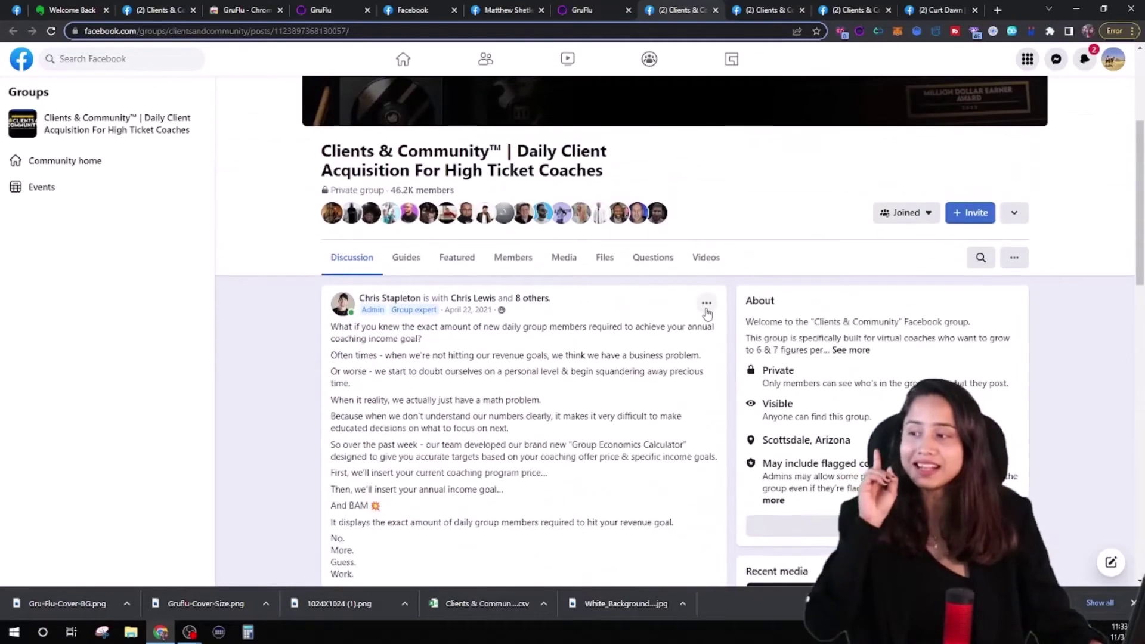
left_click(706, 304)
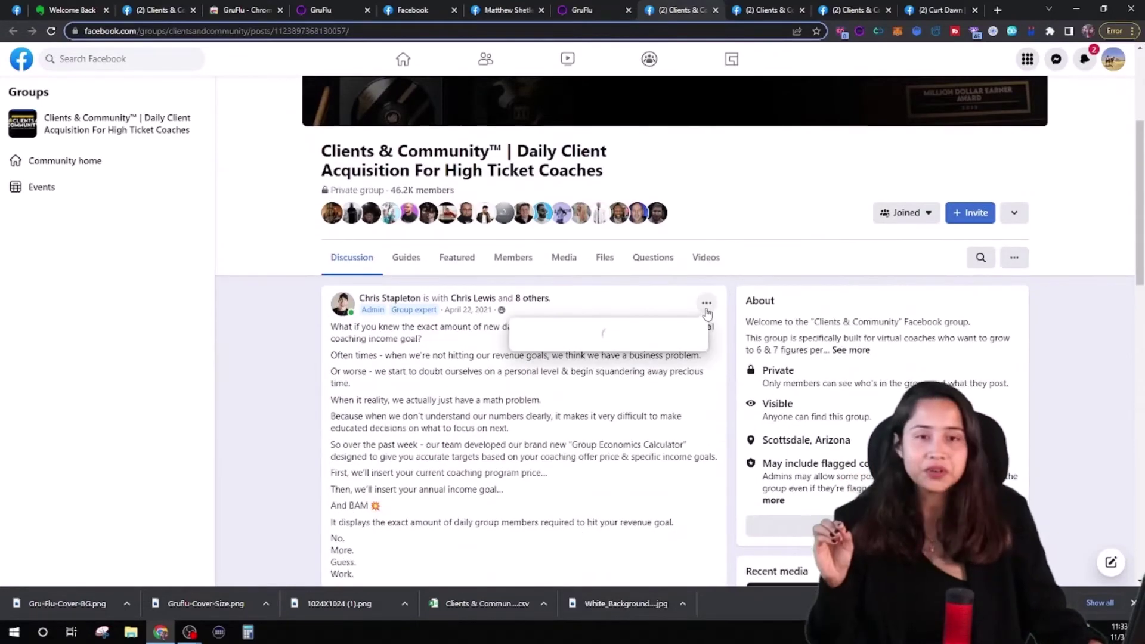
left_click(426, 395)
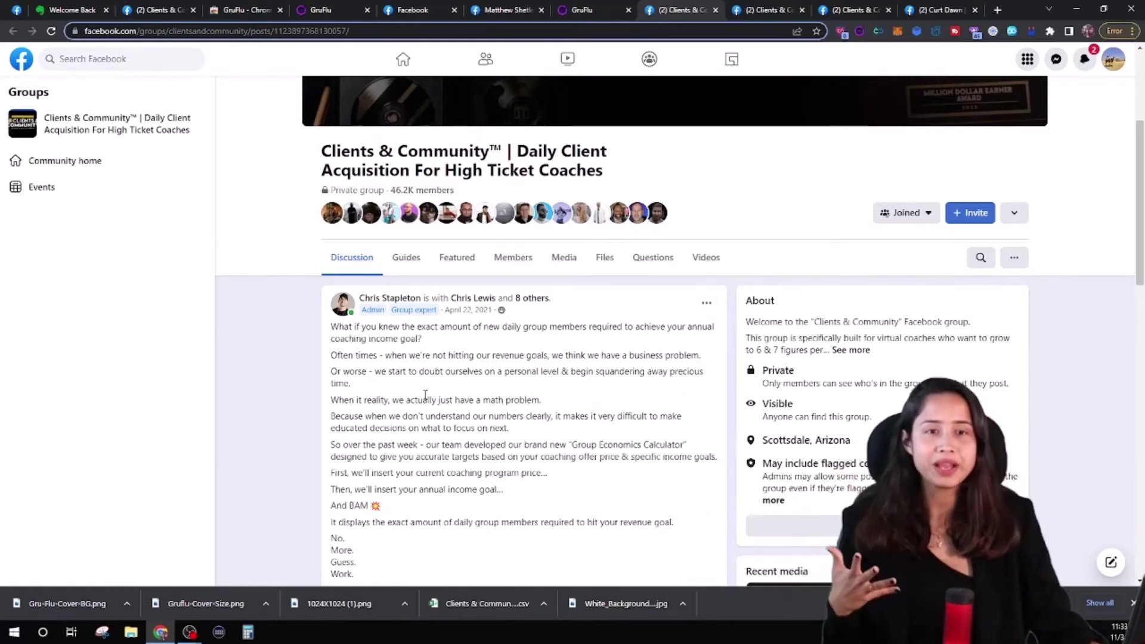
Send friend requests to the first three people who commented "SHOW ME" on the post.
scroll(426, 397, "up", 1)
scroll(429, 404, "down", 4)
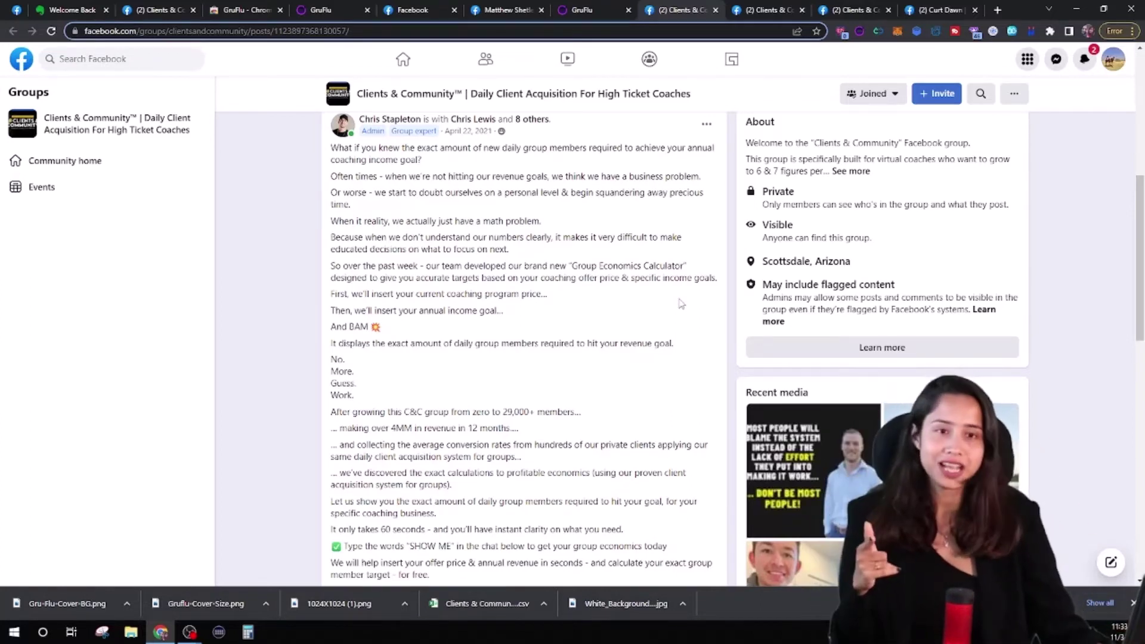
scroll(446, 313, "down", 12)
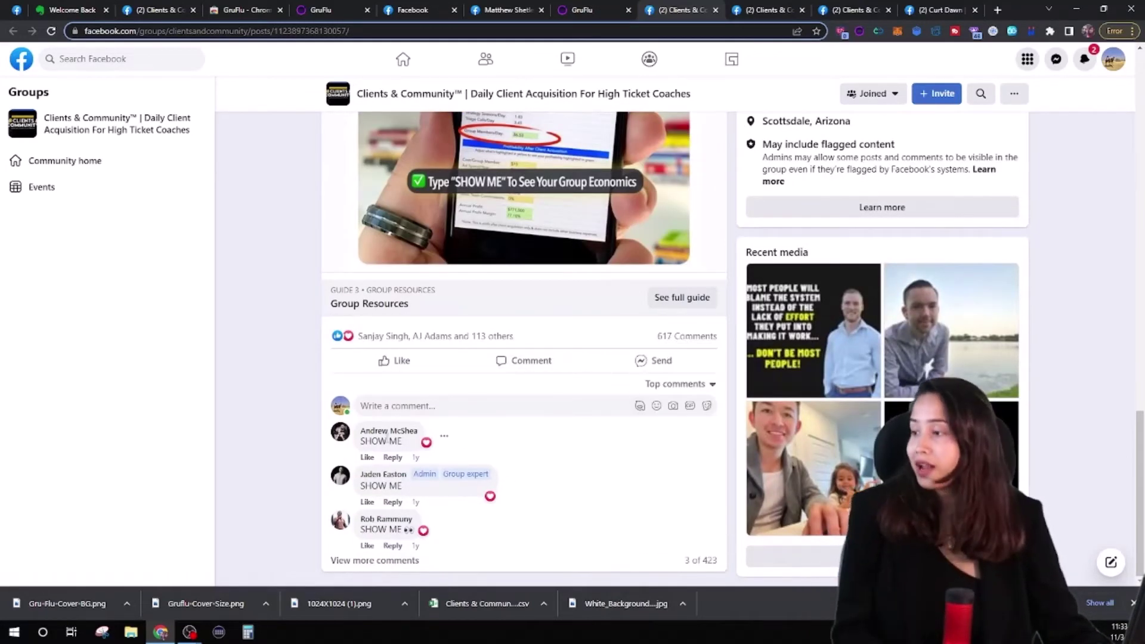
mouse_move(388, 430)
left_click(413, 400)
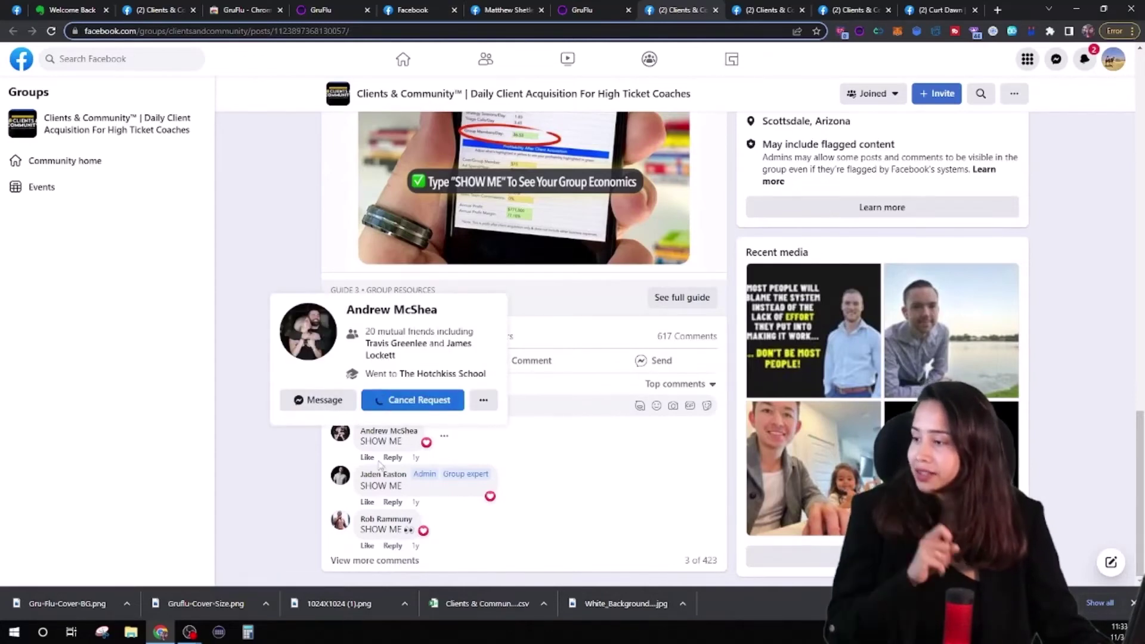
mouse_move(383, 474)
left_click(421, 442)
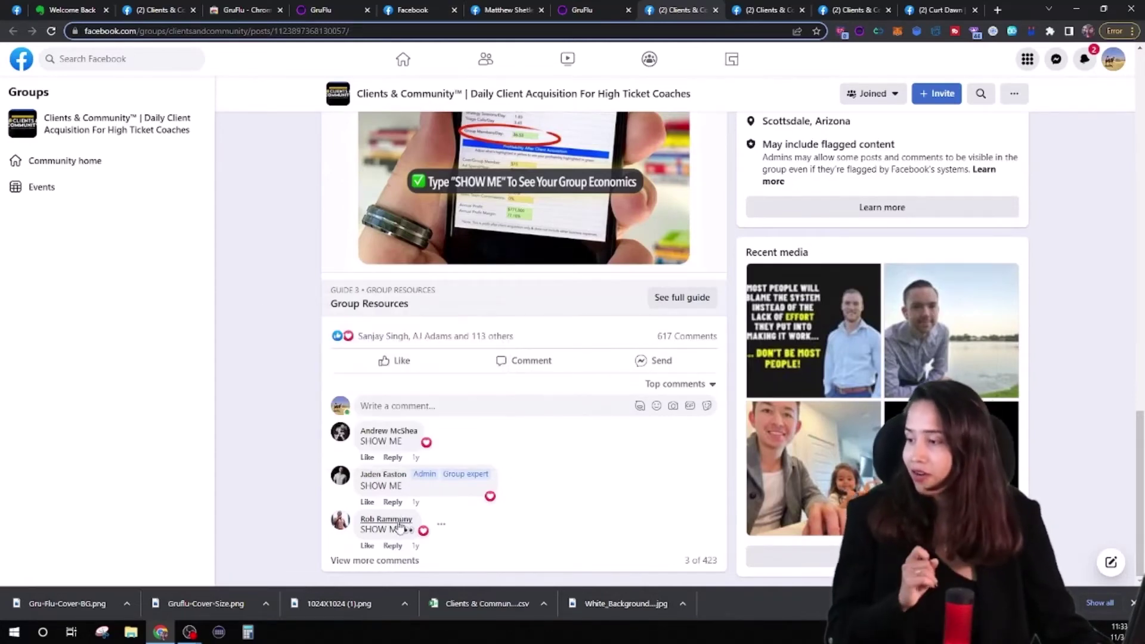
mouse_move(399, 526)
left_click(422, 484)
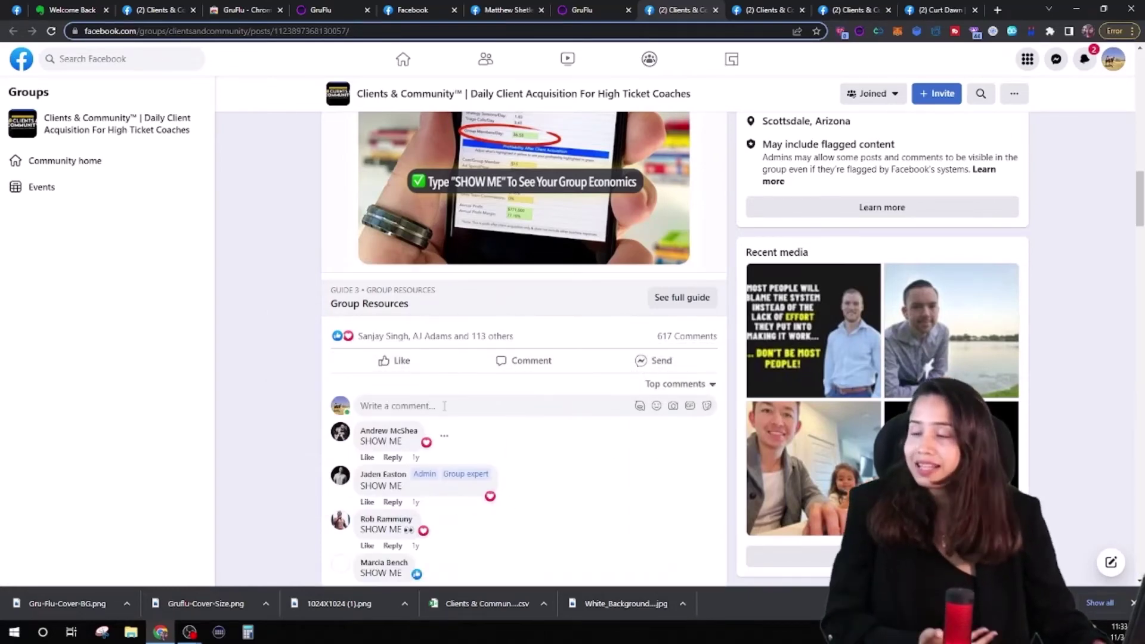
Review the expanded comments and replies, and open the post's options to view the Friend Connector Pro entry.
scroll(549, 486, "down", 3)
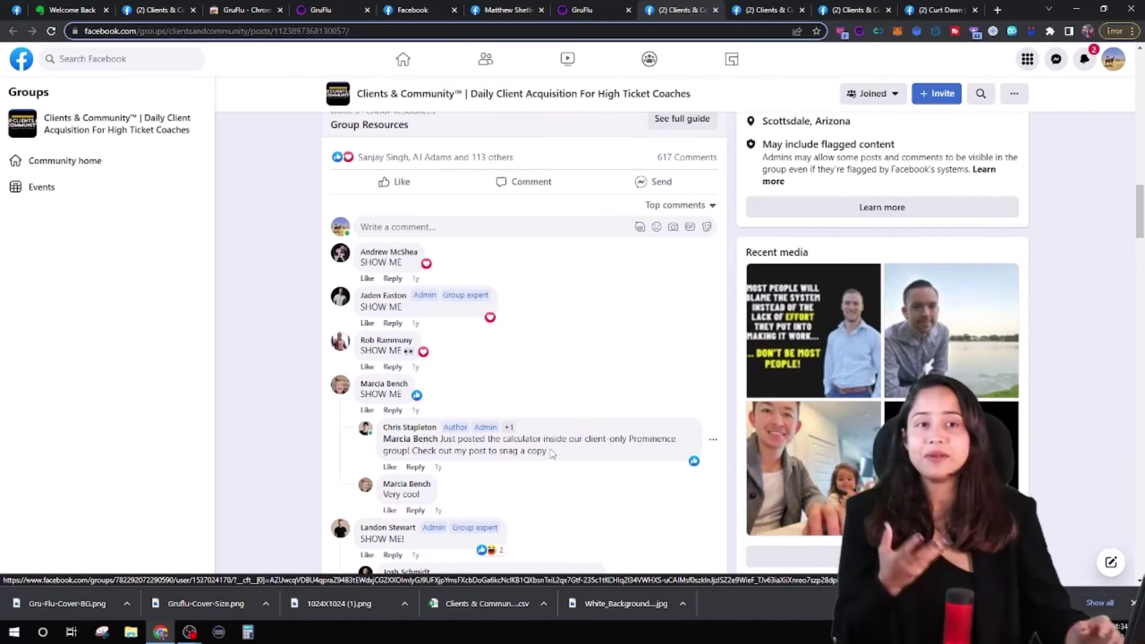
scroll(479, 463, "down", 6)
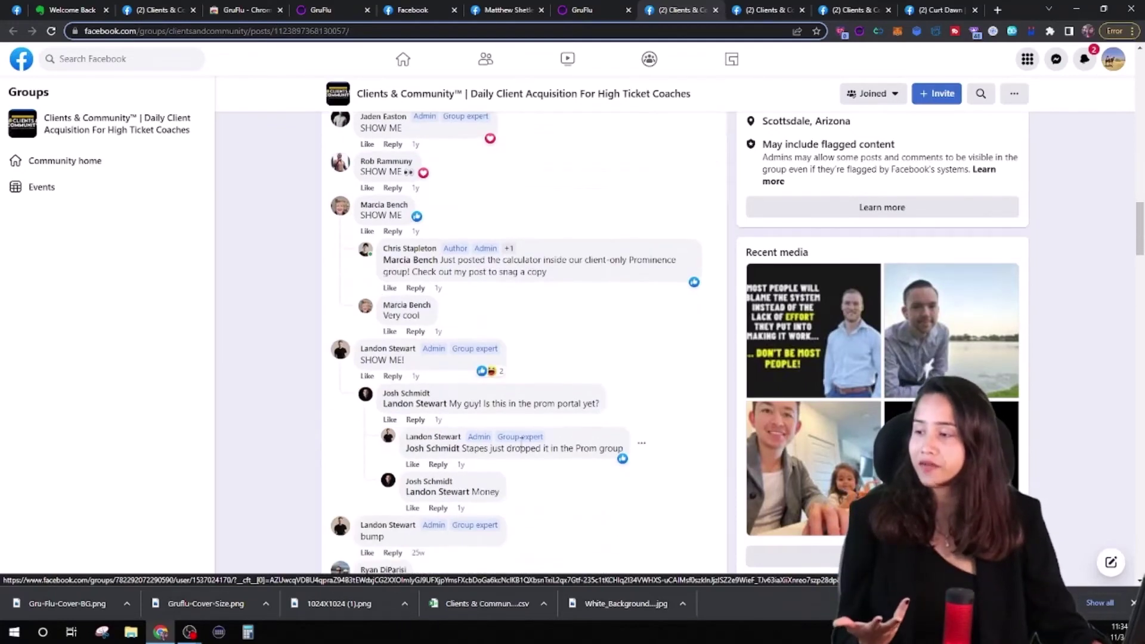
scroll(524, 453, "up", 15)
scroll(589, 434, "up", 8)
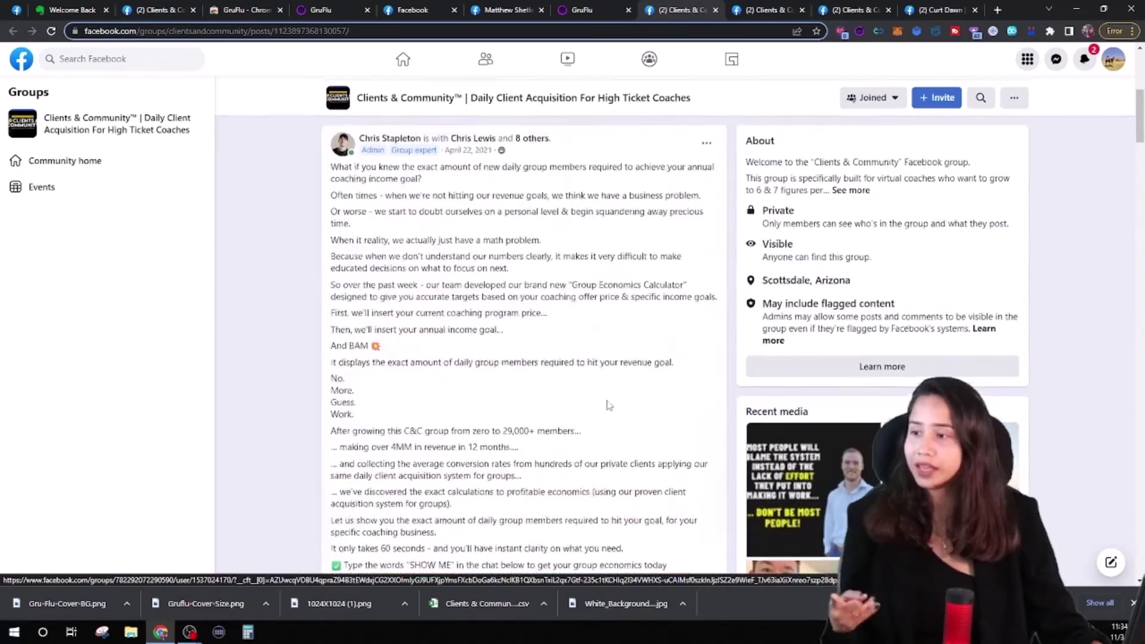
scroll(652, 384, "down", 2)
left_click(706, 244)
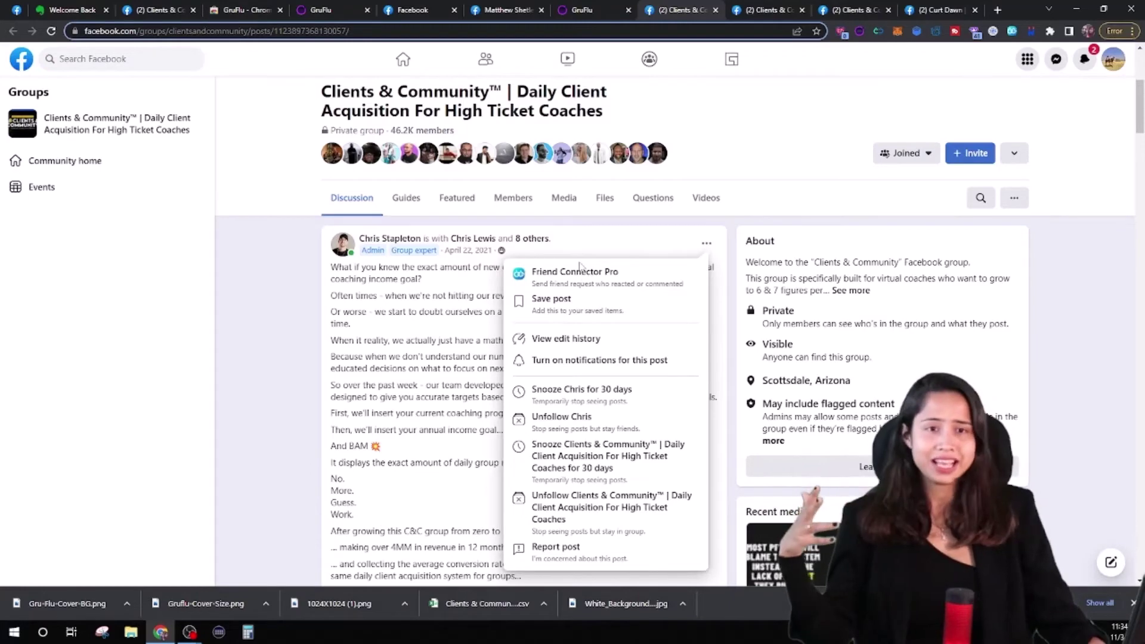
Go over the post and its comment thread again, previewing the profile of the second commenter.
scroll(577, 480, "down", 10)
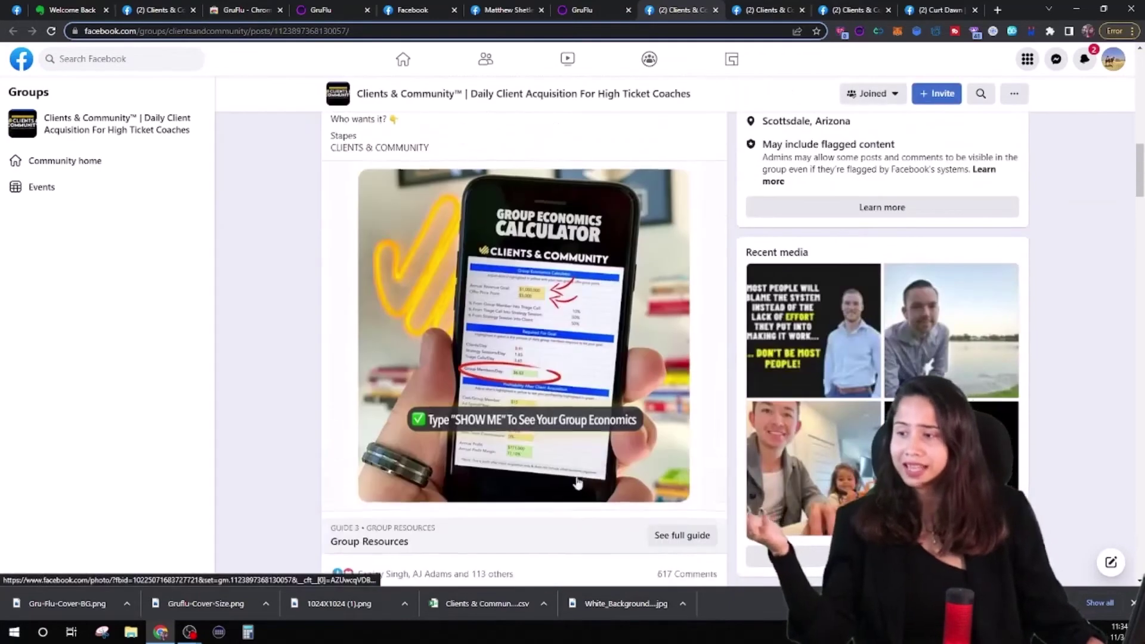
scroll(577, 481, "down", 6)
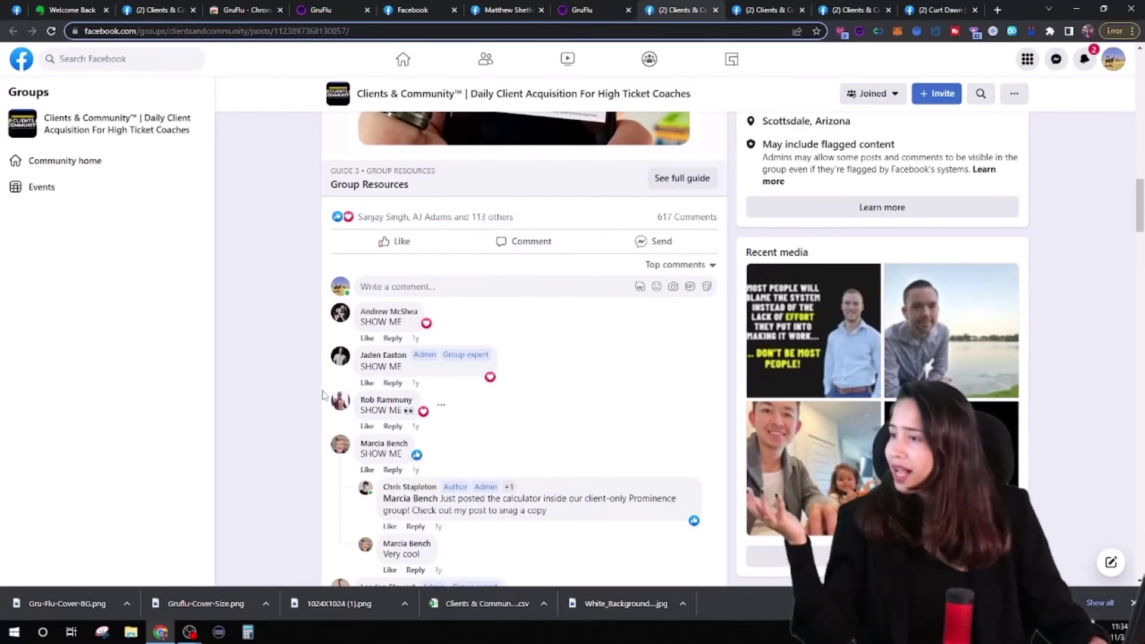
mouse_move(364, 356)
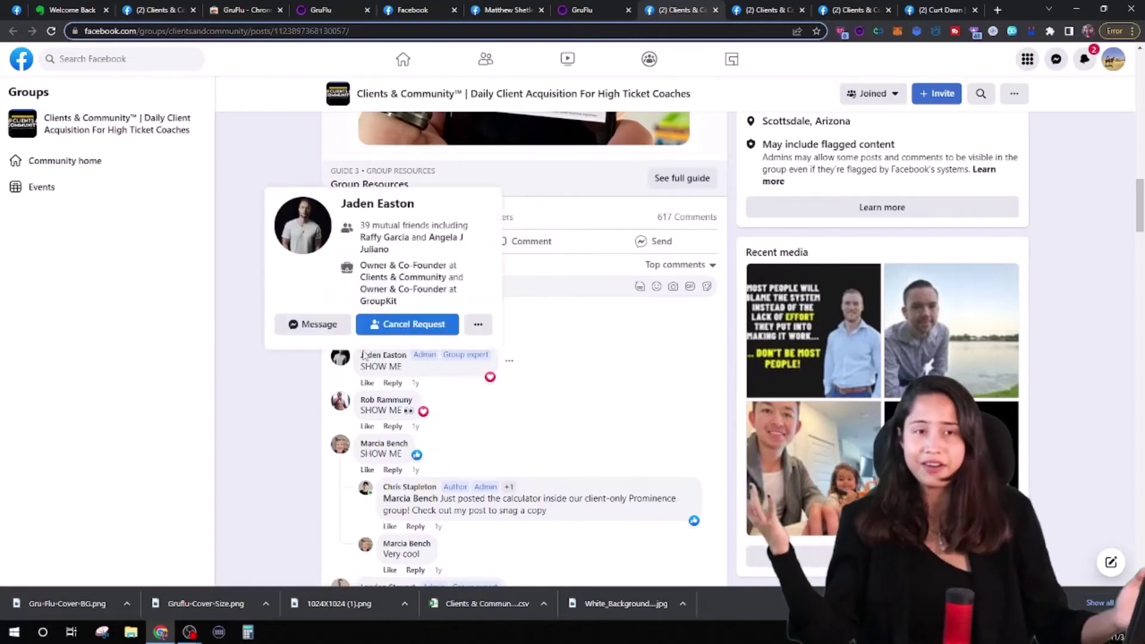
scroll(616, 356, "up", 15)
scroll(616, 356, "down", 5)
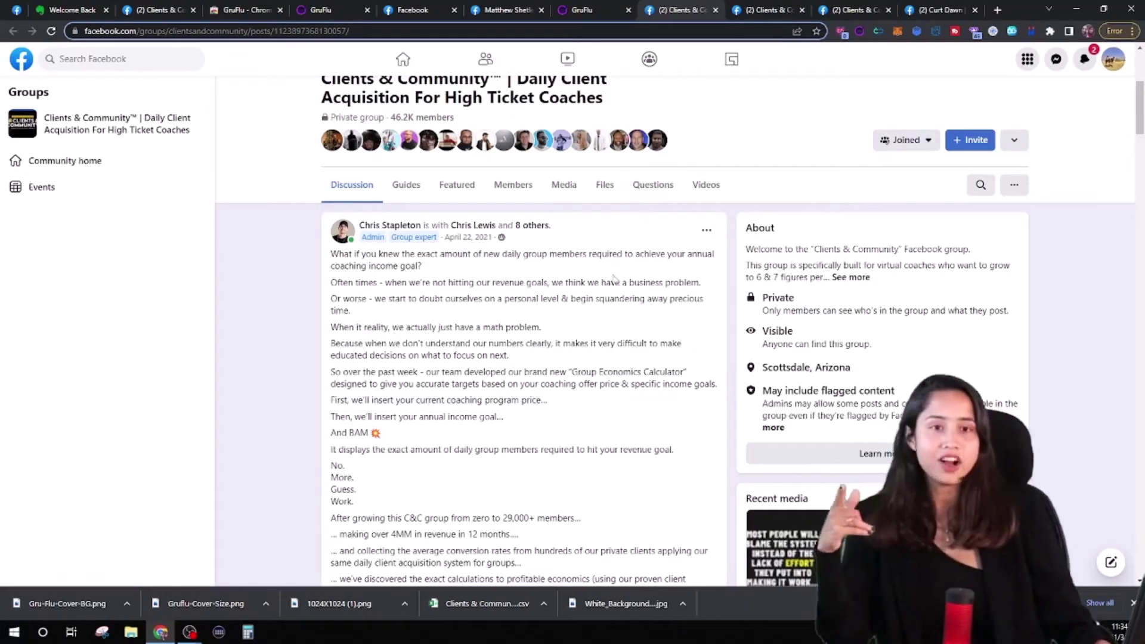
scroll(620, 278, "down", 2)
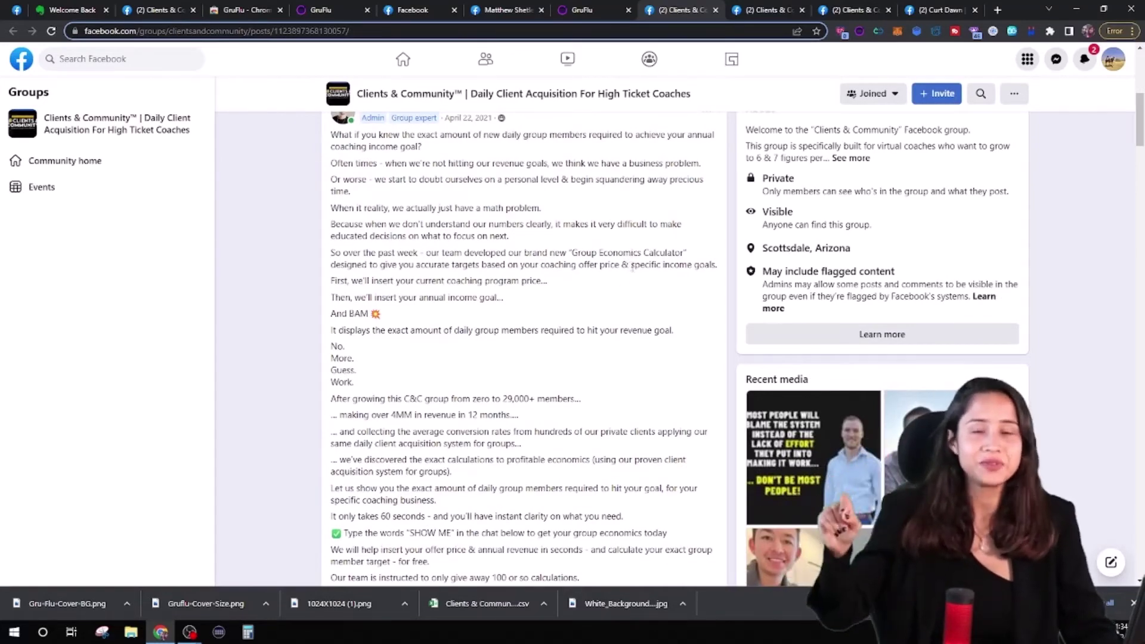
scroll(632, 269, "down", 10)
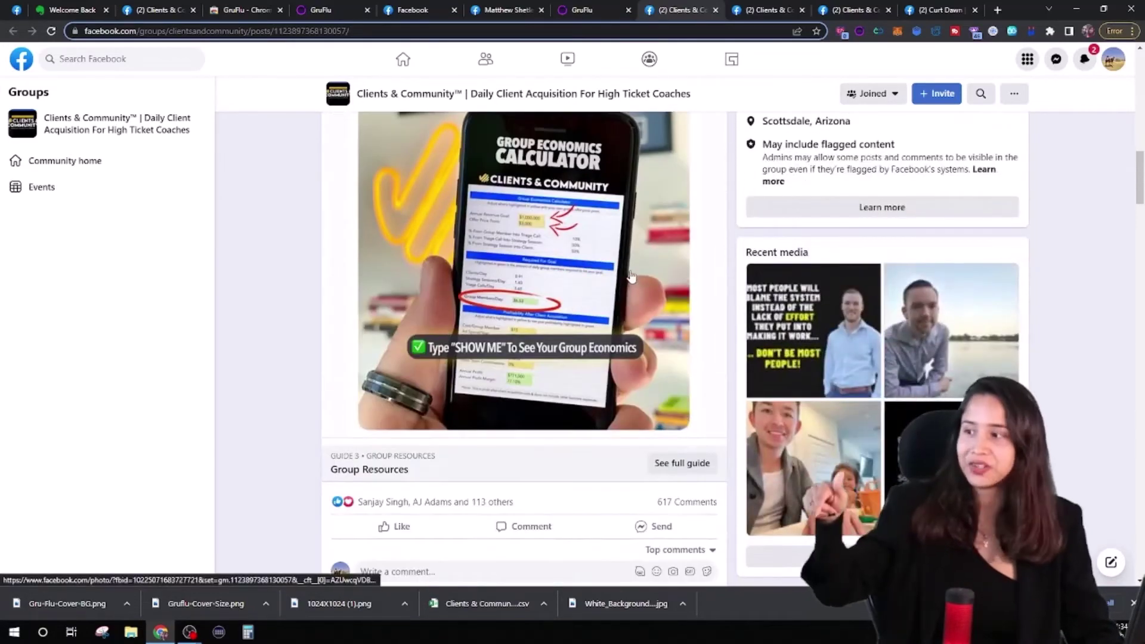
scroll(631, 276, "down", 5)
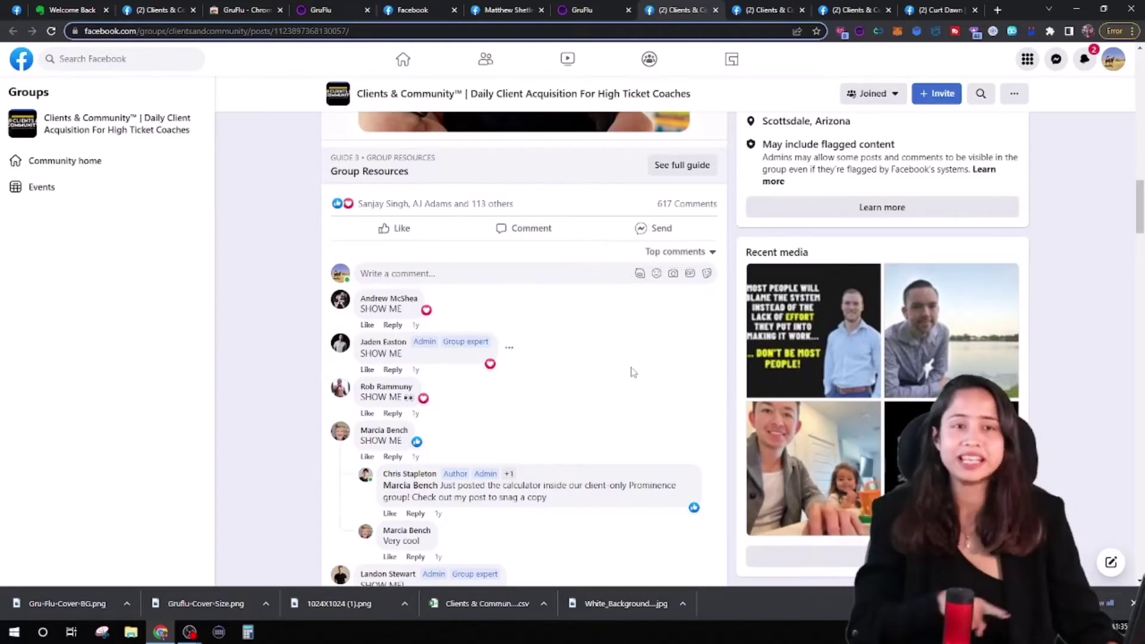
scroll(633, 372, "up", 1)
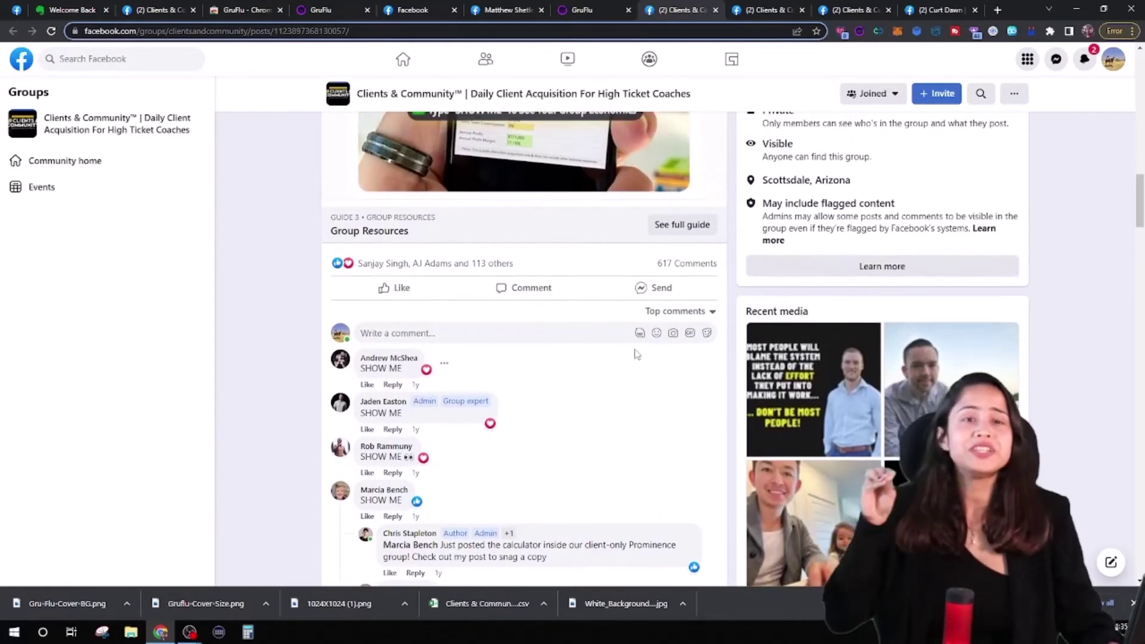
scroll(659, 353, "down", 2)
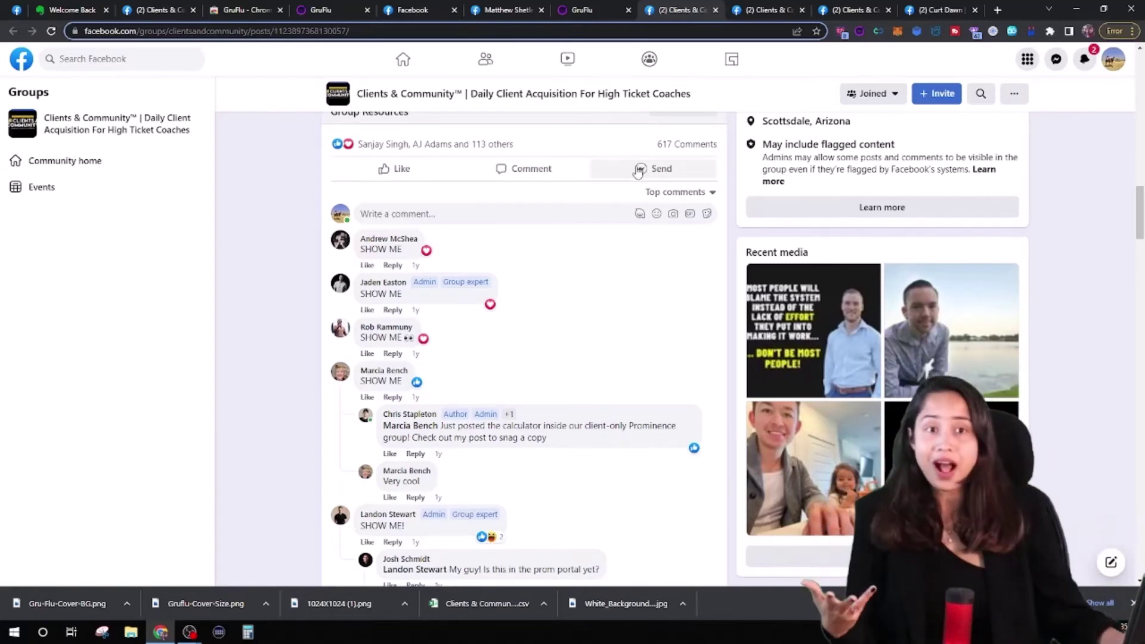
Look over the calculator image and the top comments under the post again.
scroll(530, 466, "down", 1)
scroll(508, 451, "down", 1)
scroll(513, 454, "up", 6)
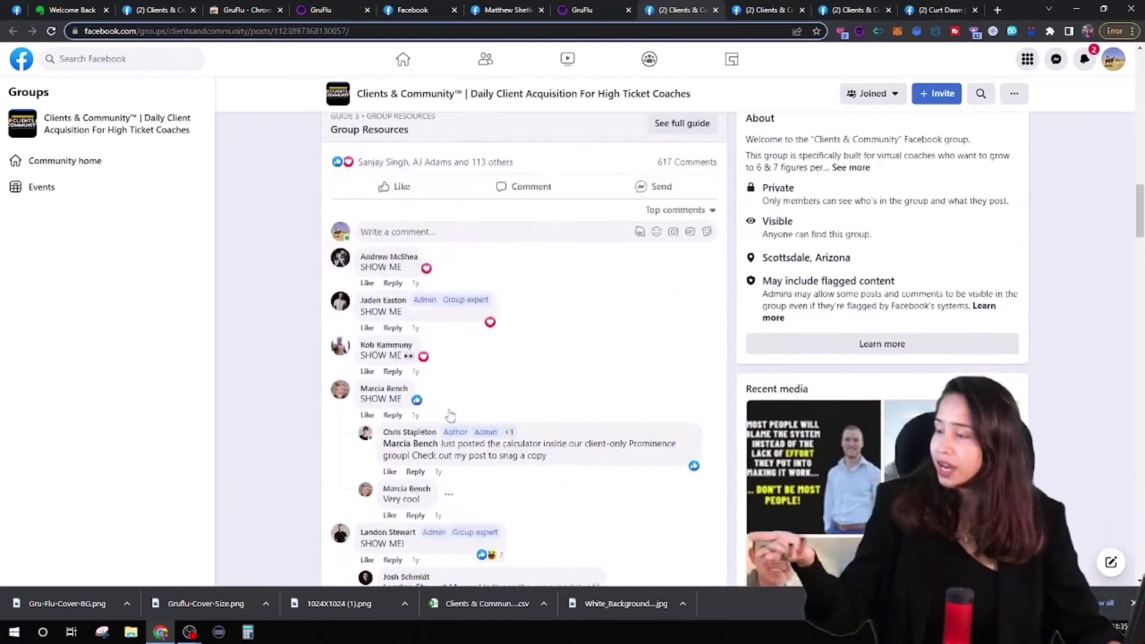
scroll(519, 458, "up", 4)
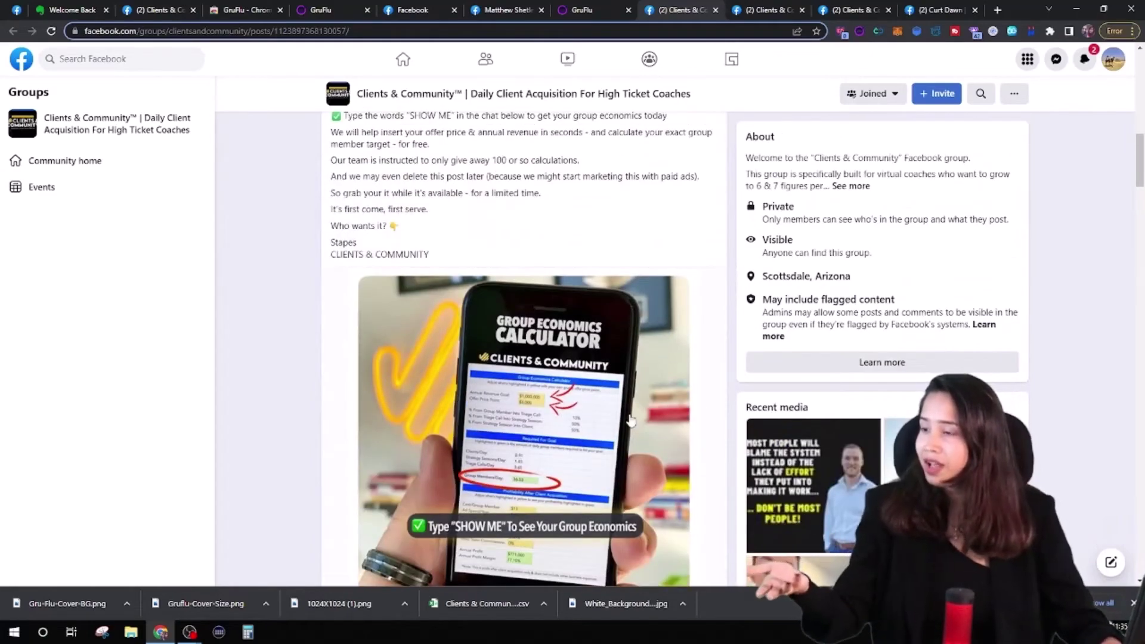
scroll(545, 471, "down", 8)
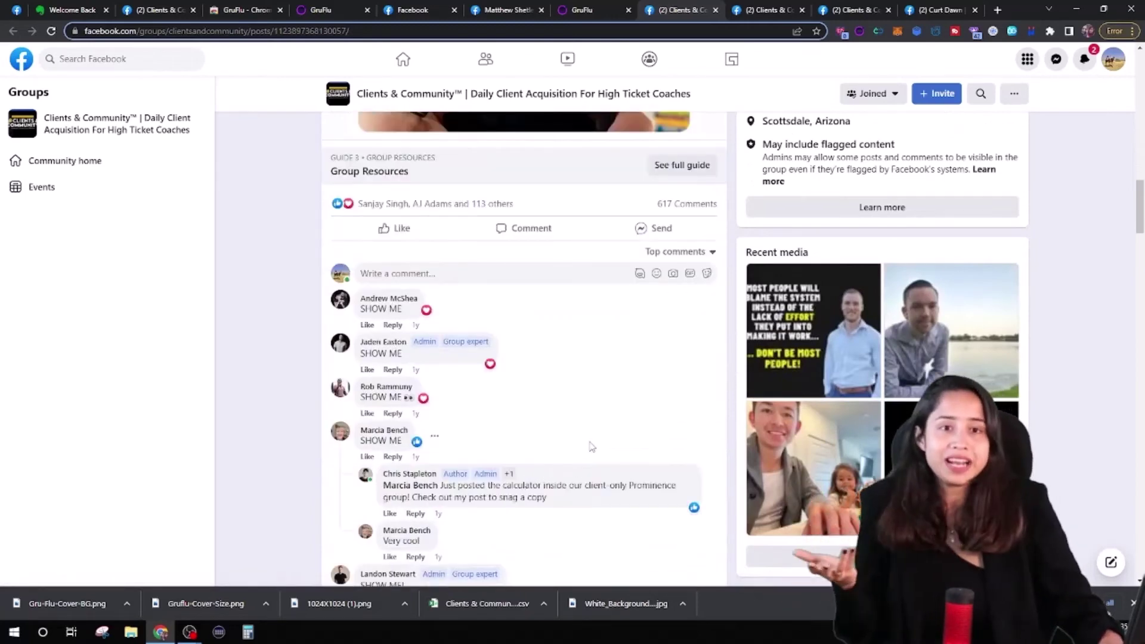
scroll(591, 446, "up", 2)
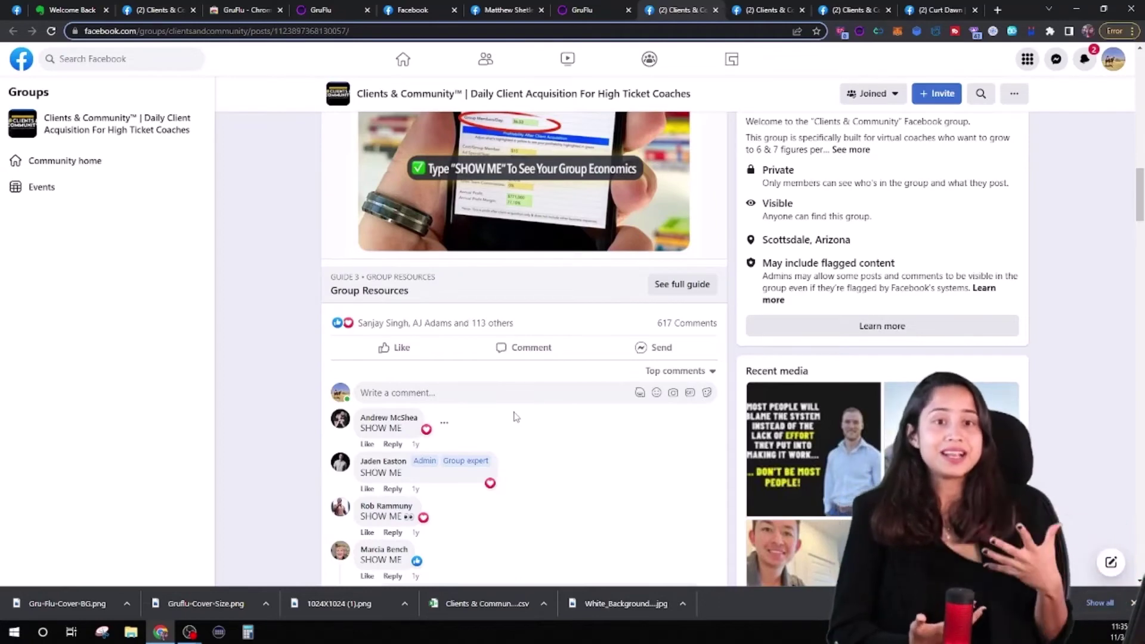
scroll(533, 423, "down", 2)
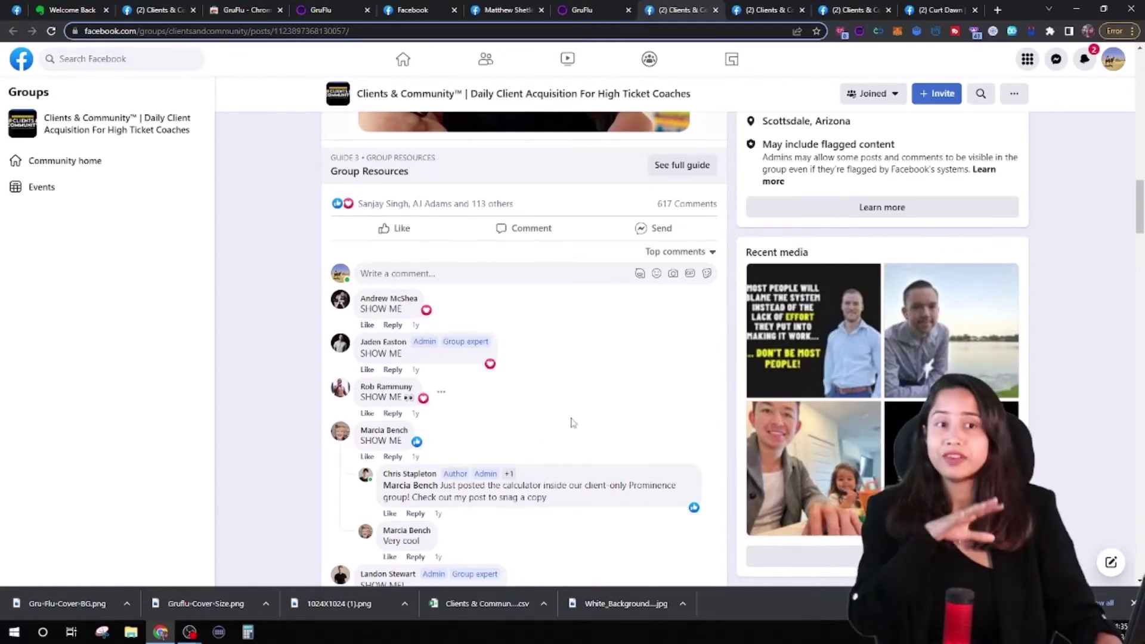
Open Friend Connector Pro for the post and set its lookup to Comments.
scroll(573, 421, "up", 3)
scroll(574, 421, "up", 15)
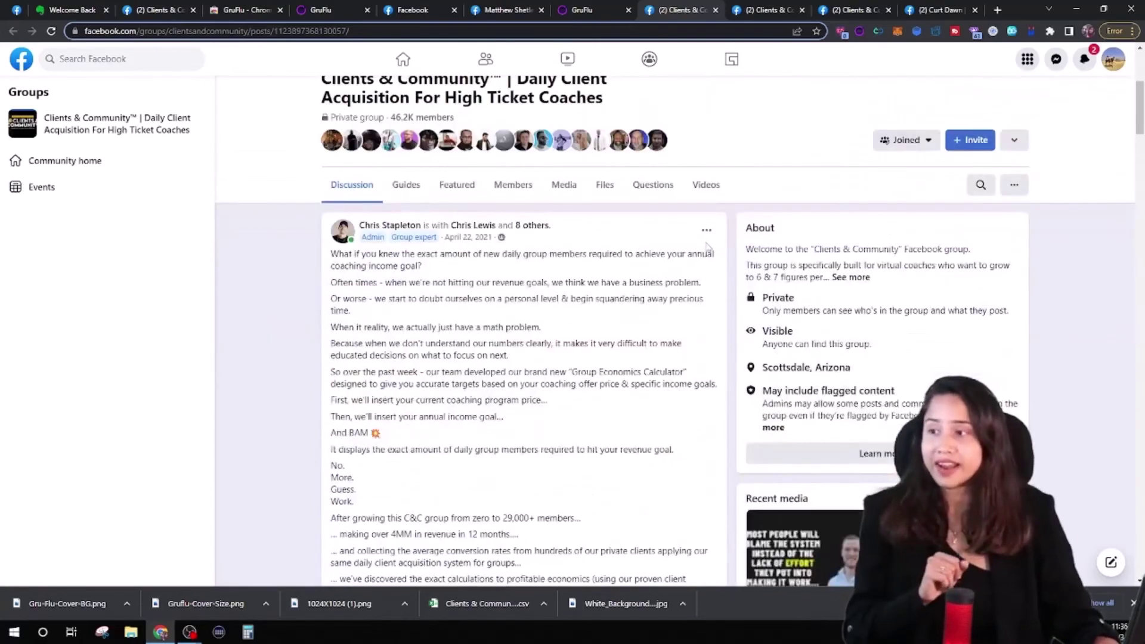
left_click(706, 230)
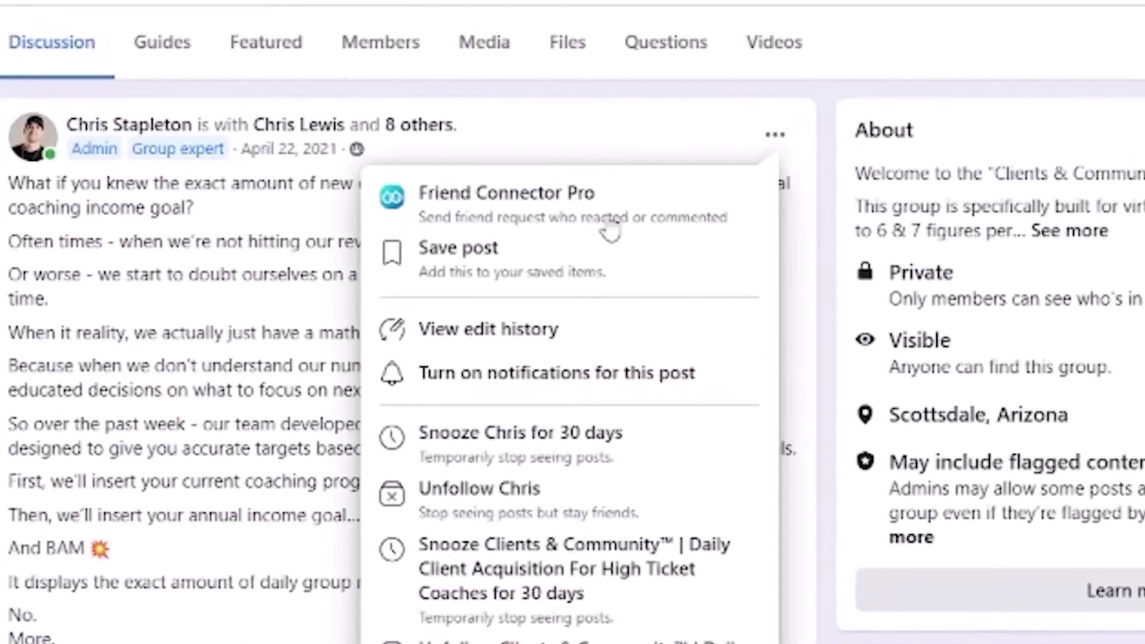
left_click(608, 230)
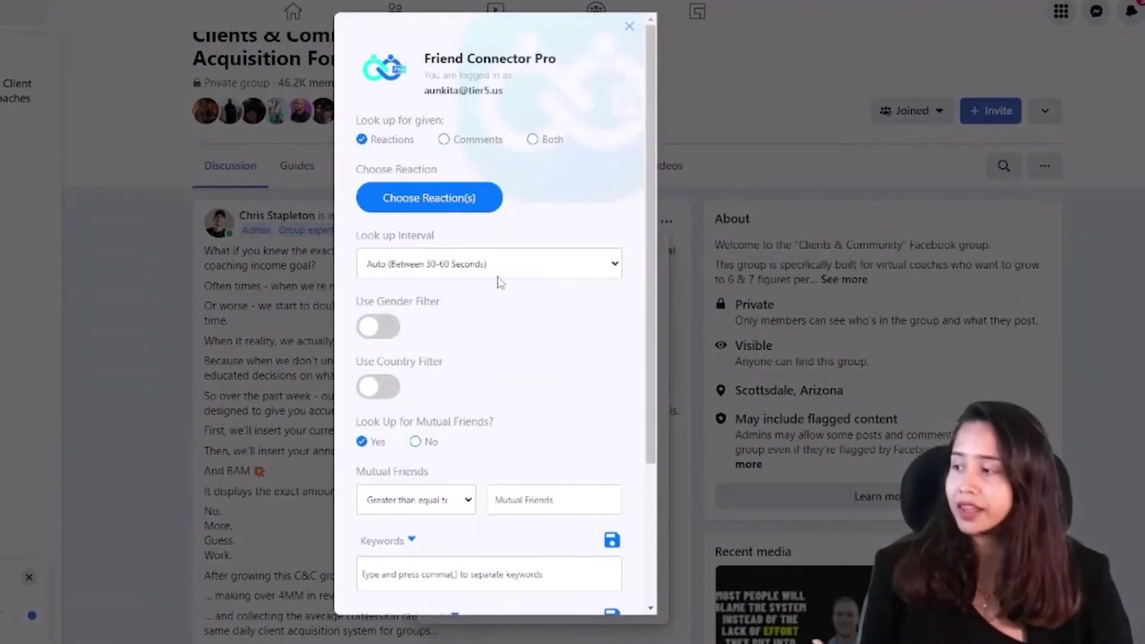
left_click(470, 143)
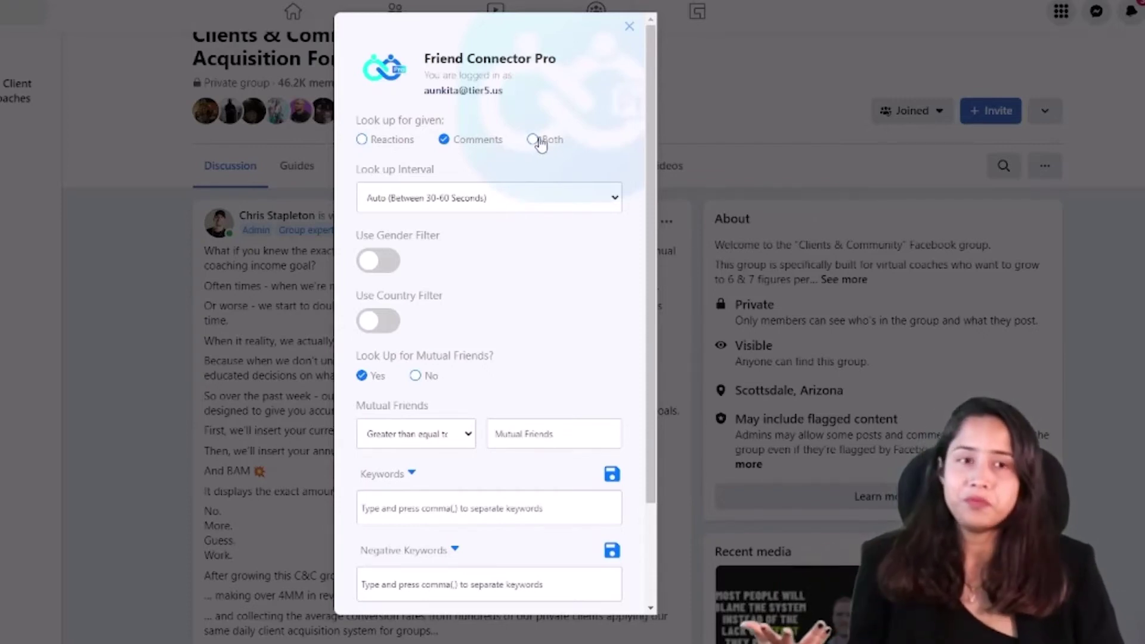
Switch the lookup to Reactions, view the people who reacted with a like, and close the reaction list.
left_click(410, 141)
left_click(435, 201)
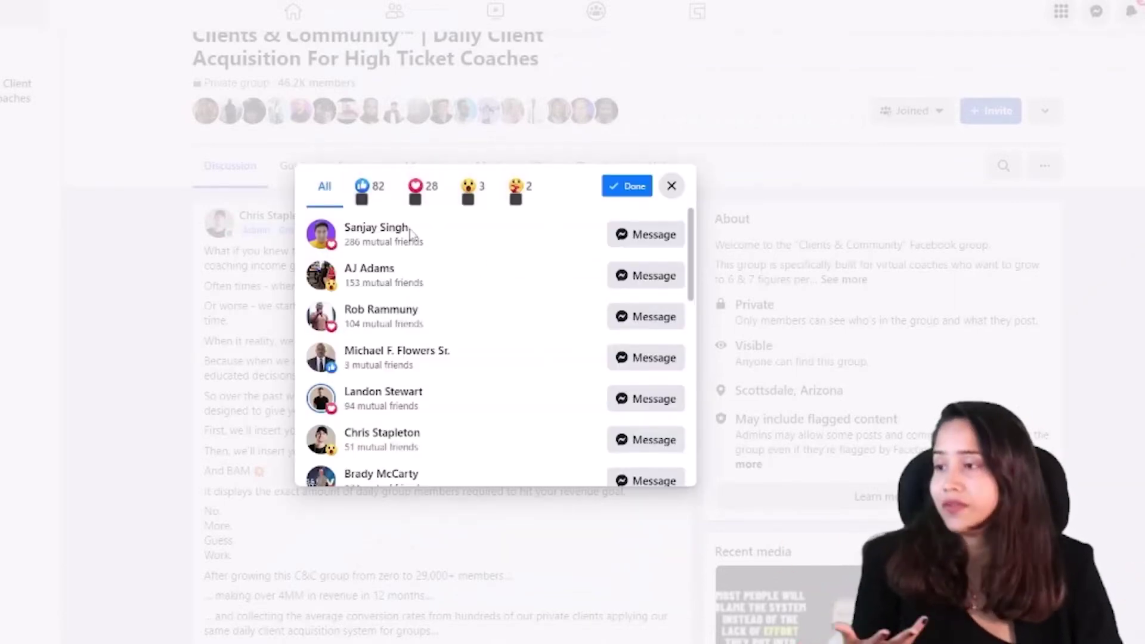
left_click(364, 201)
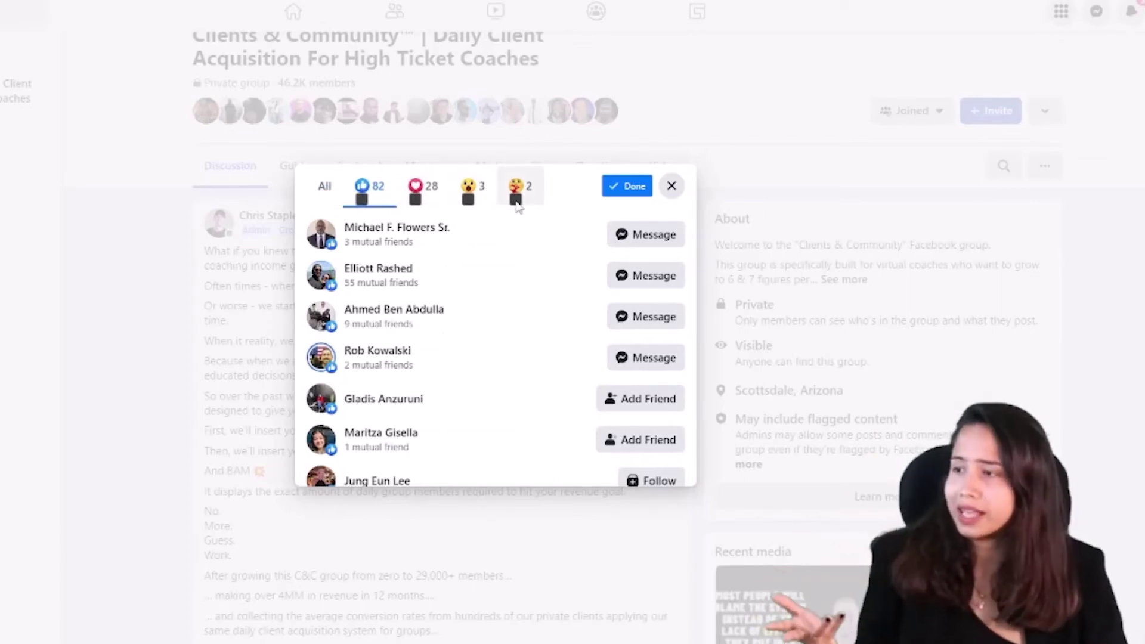
left_click(671, 189)
Run Friend Connector Pro on the post with the lookup set to Comments and mutual friends lookup set to No.
left_click(666, 221)
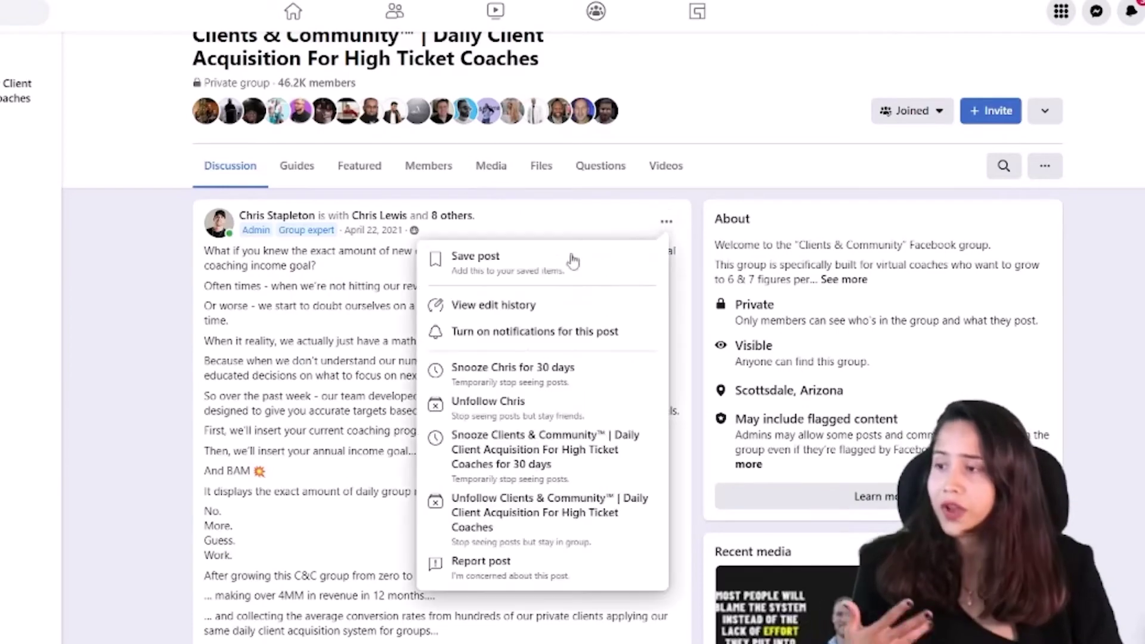
left_click(572, 280)
left_click(476, 147)
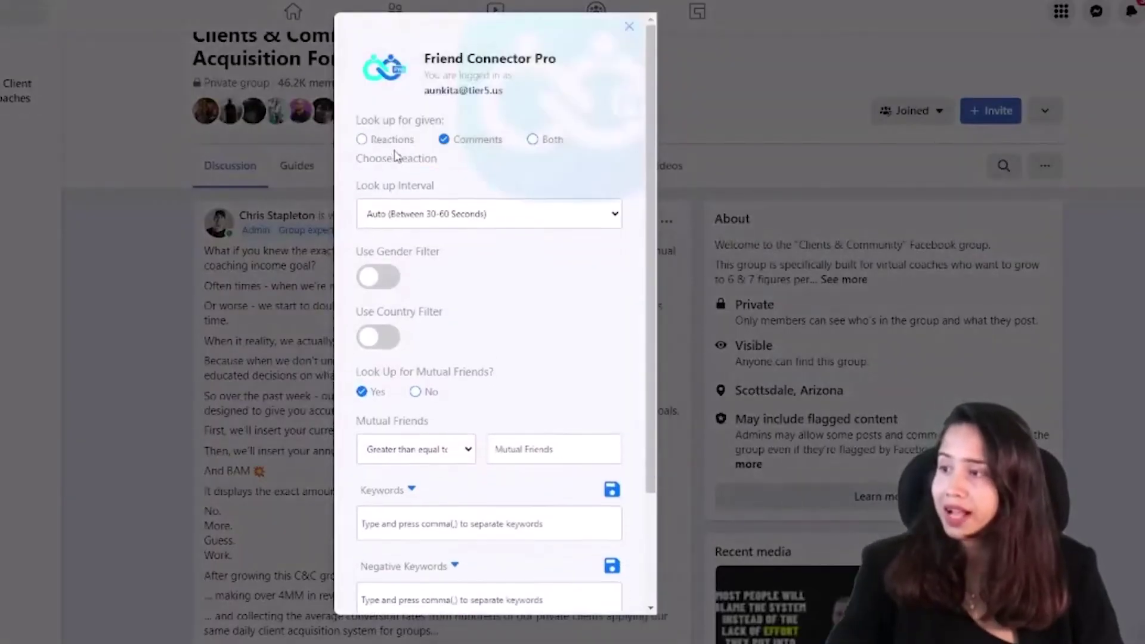
scroll(468, 200, "down", 3)
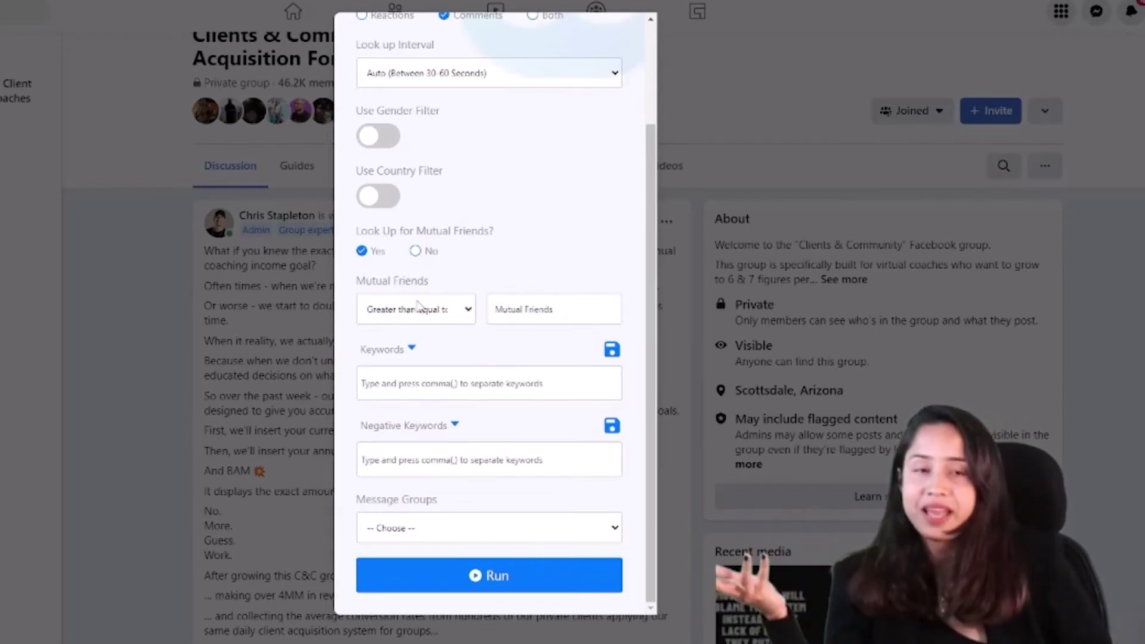
left_click(417, 252)
left_click(475, 575)
Follow the run's progress on the post's comments, check the first commenter's profile for the friend request status, and return to the post.
scroll(512, 427, "down", 12)
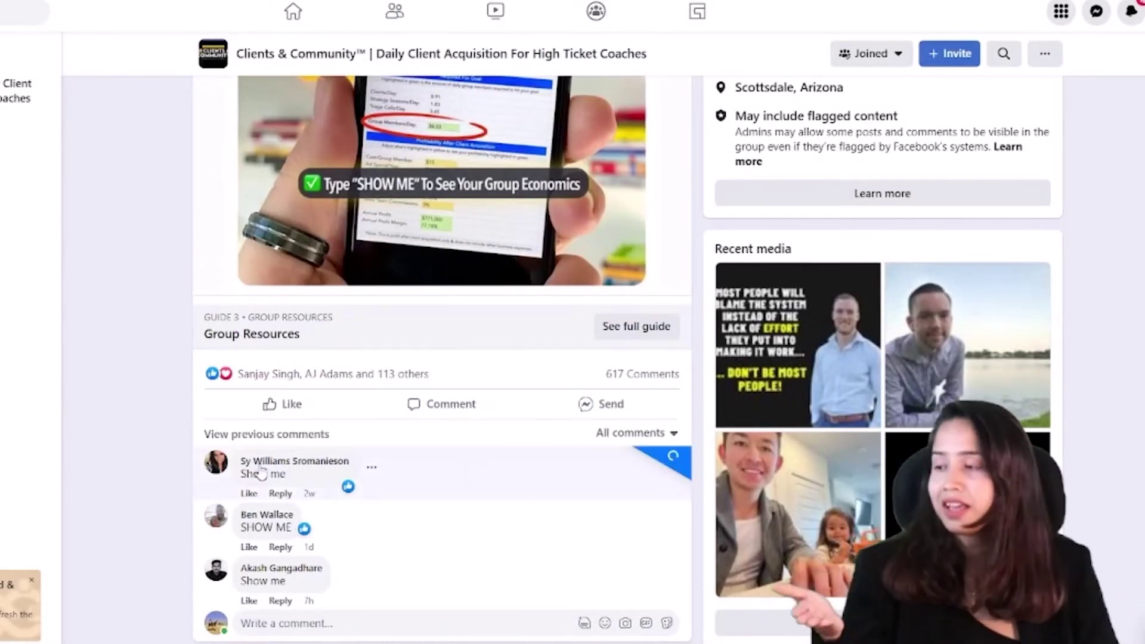
mouse_move(305, 470)
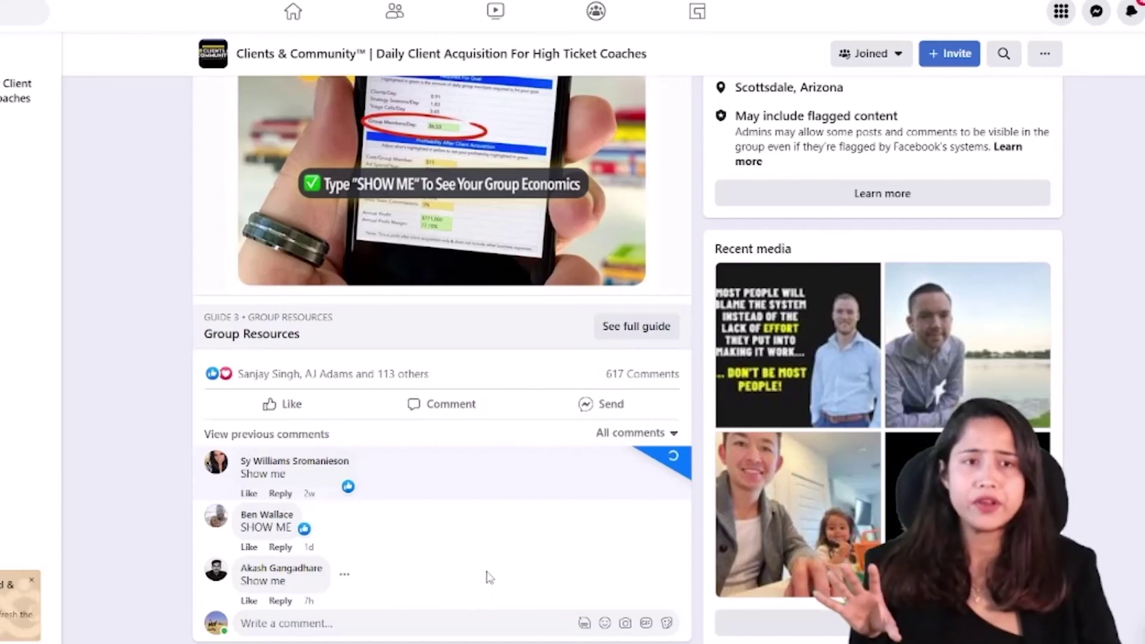
scroll(488, 574, "up", 2)
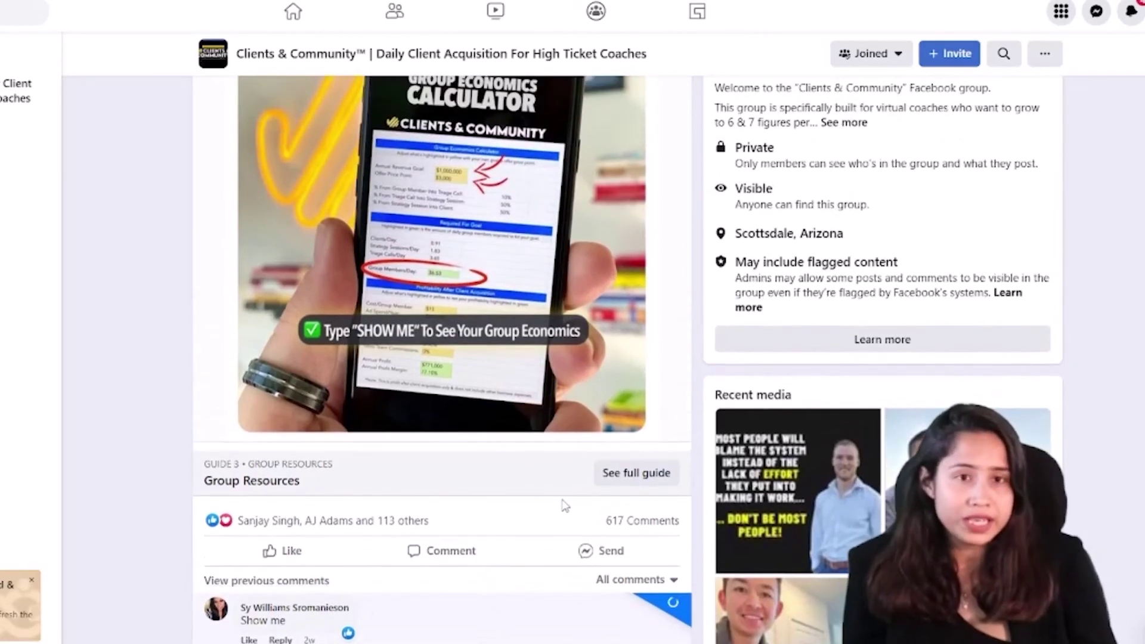
scroll(555, 513, "down", 1)
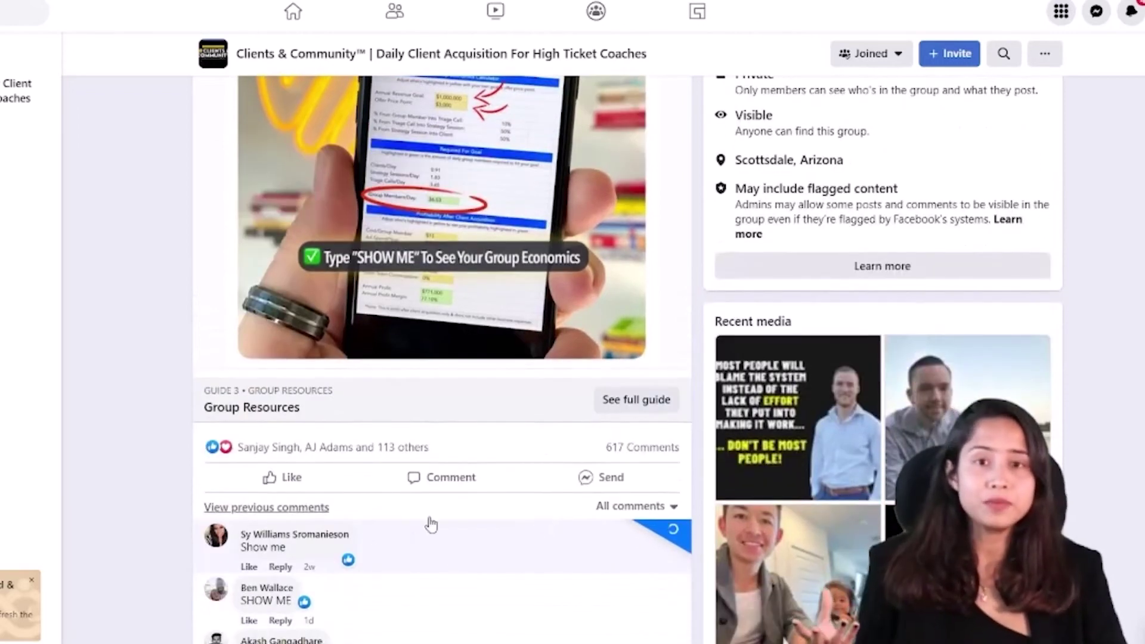
scroll(429, 538, "down", 1)
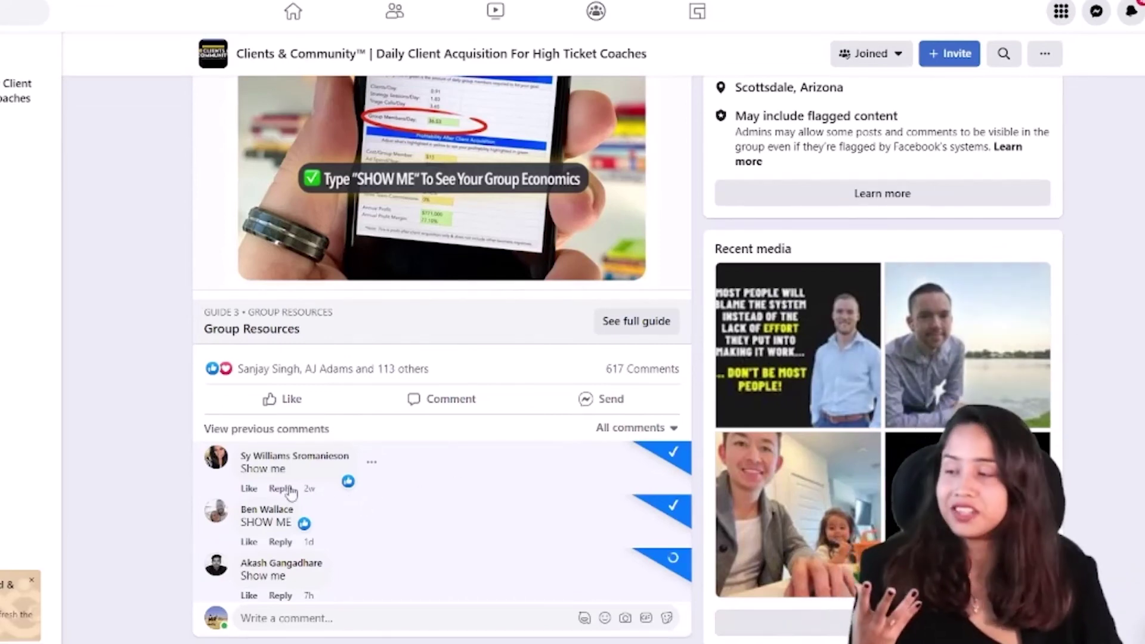
mouse_move(309, 466)
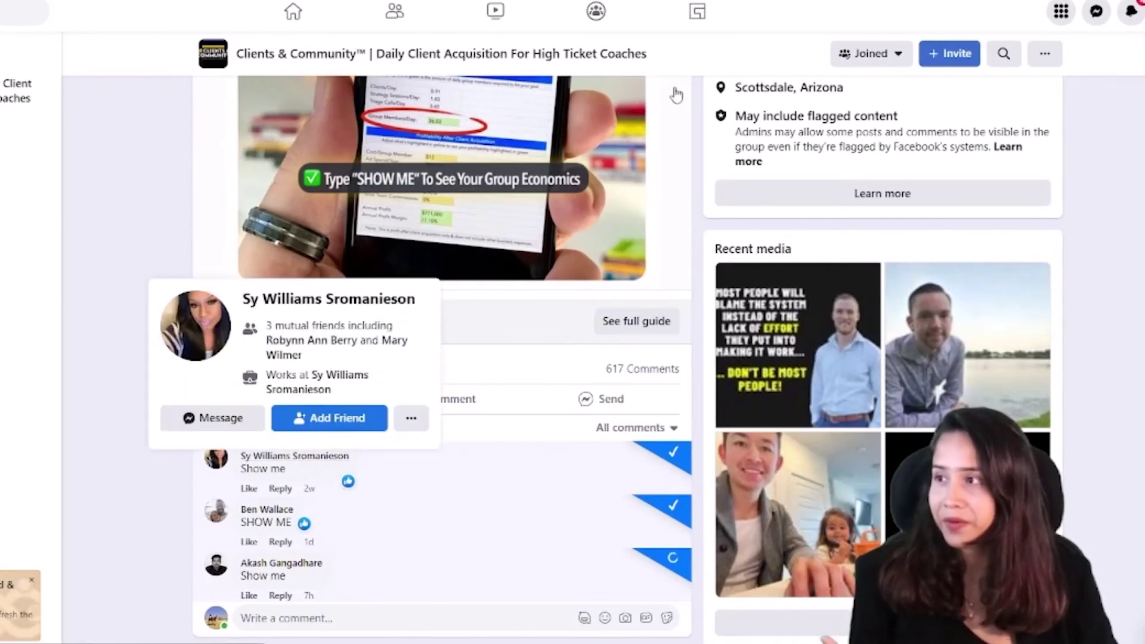
left_click(301, 468)
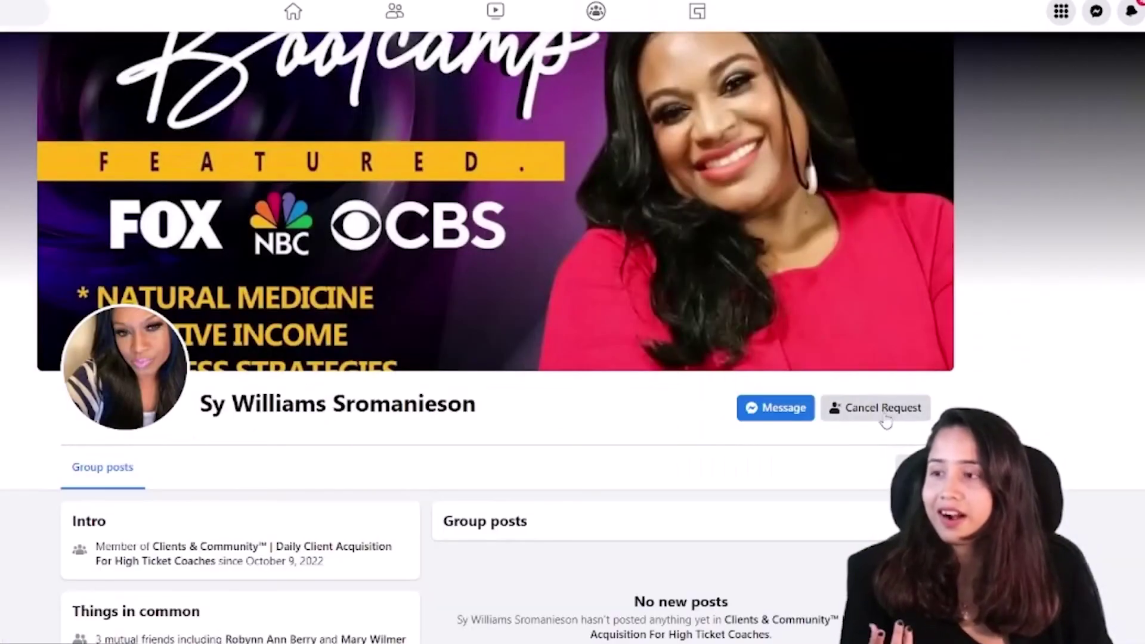
key("alt+Left")
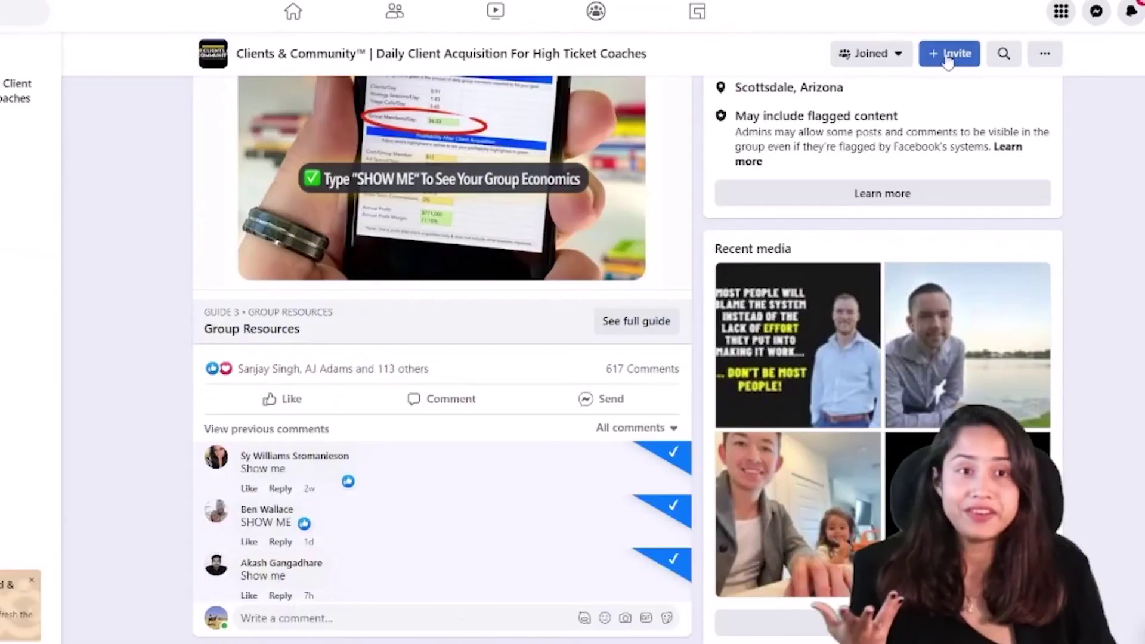